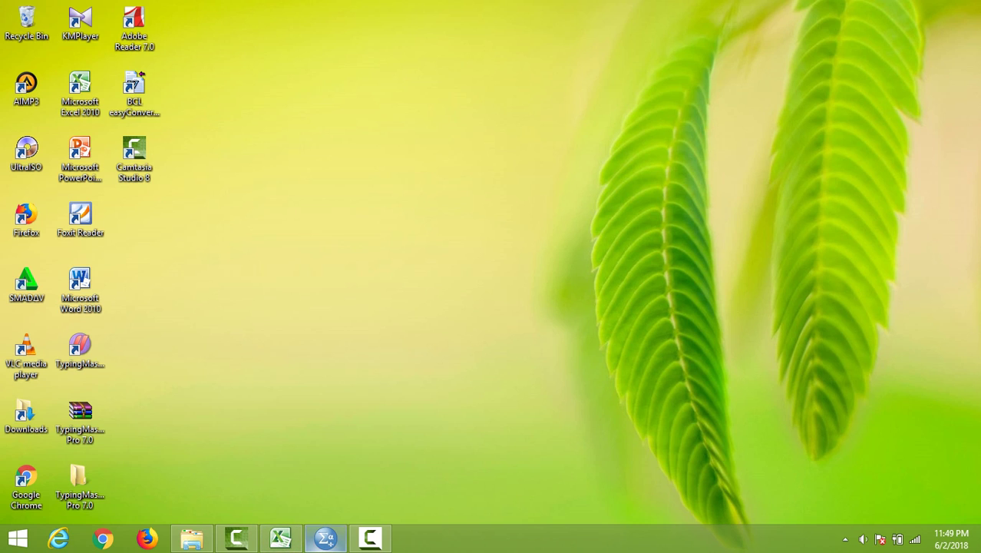
# Switch to the SPSS Statistics data editor and display the variable definitions.
pyautogui.moveTo(326, 537)
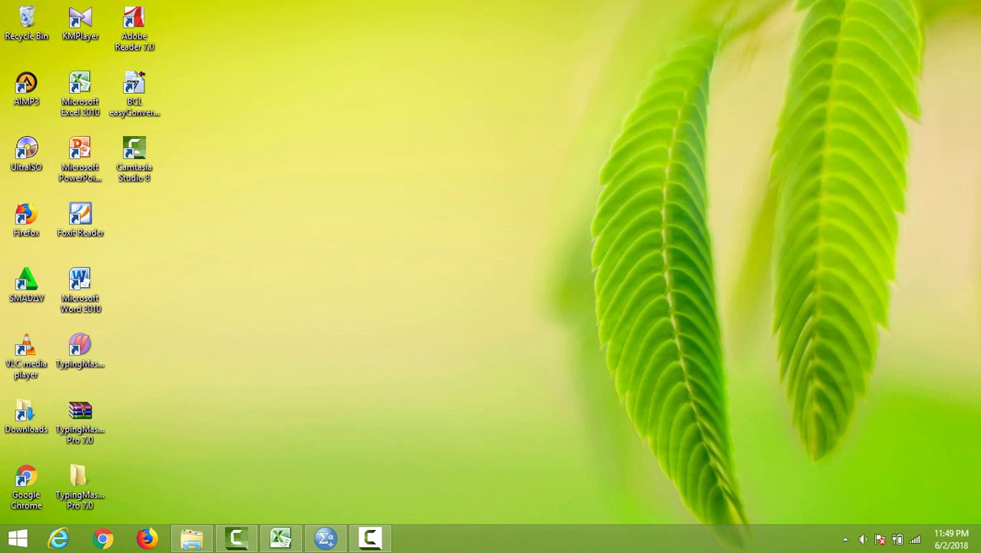
pyautogui.click(326, 537)
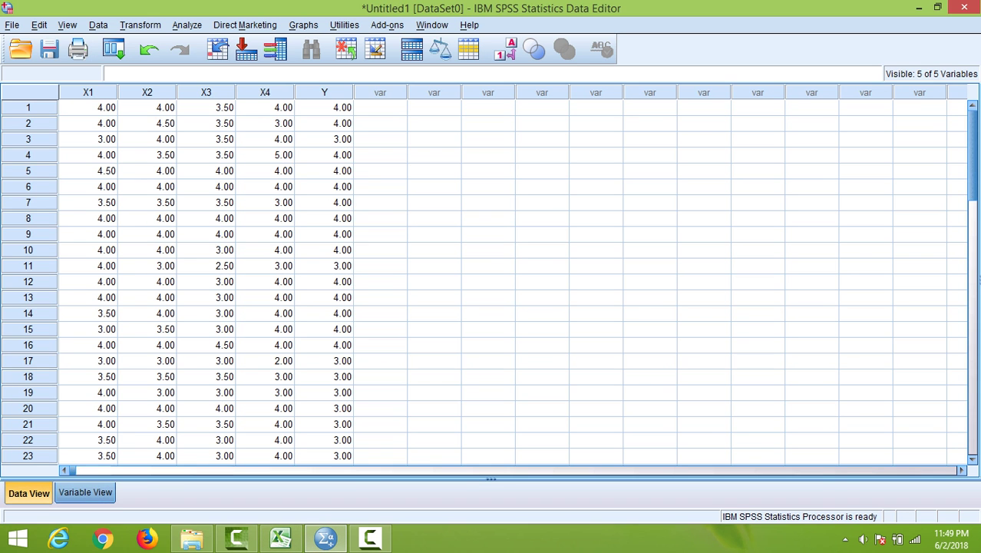
pyautogui.hotkey('ctrl', 't')
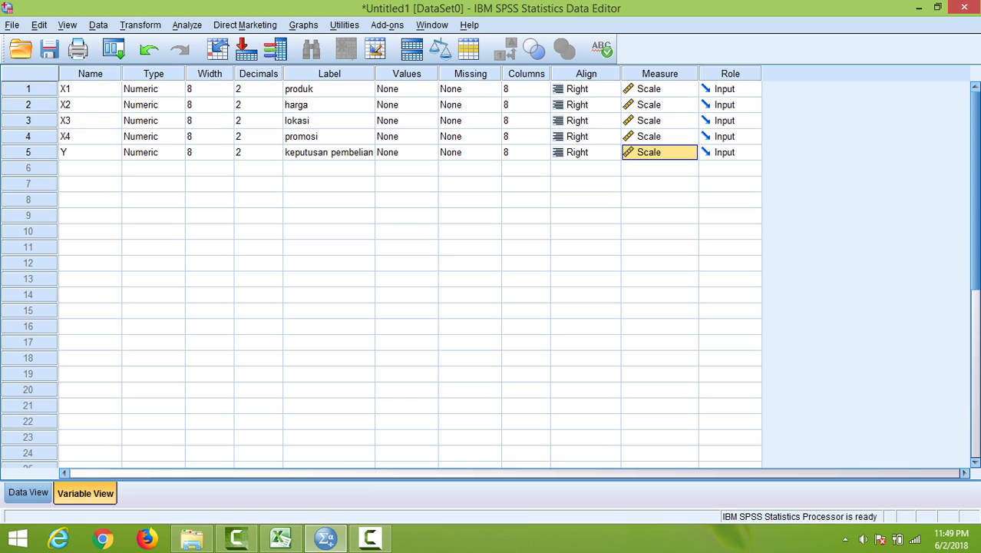
# Start a linear regression analysis with keputusan pembelian [Y] as the dependent variable.
pyautogui.hotkey('alt', 'a')
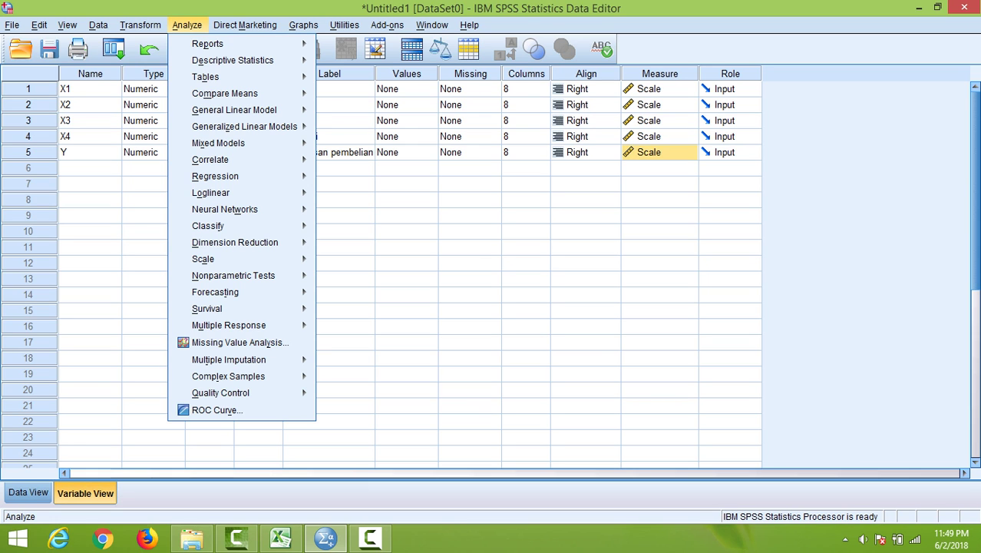
pyautogui.press('Down')
pyautogui.press('Down')
pyautogui.press('Down')
pyautogui.press('Down')
pyautogui.press('Down')
pyautogui.press('Down')
pyautogui.press('Down')
pyautogui.press('Down')
pyautogui.press('Down')
pyautogui.press('Down')
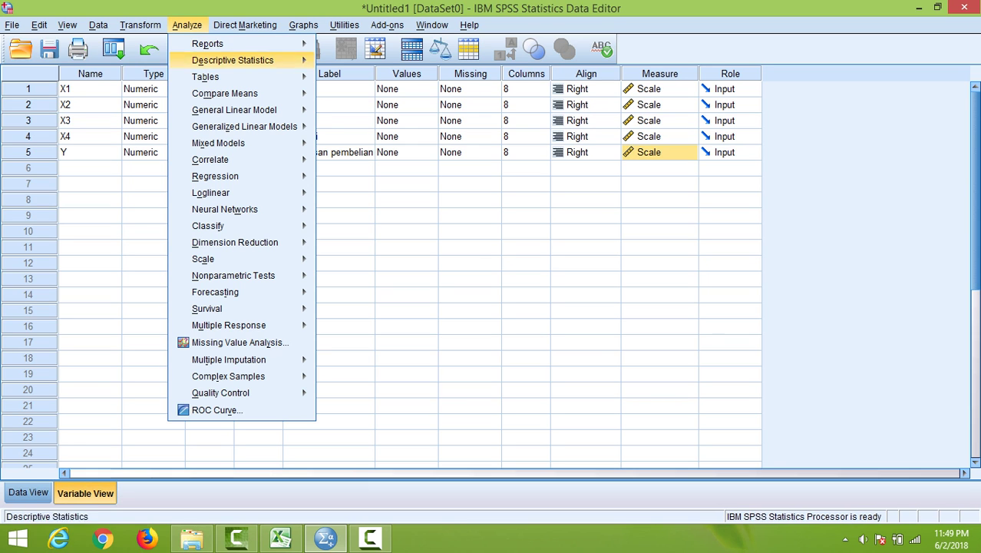
pyautogui.press('Right')
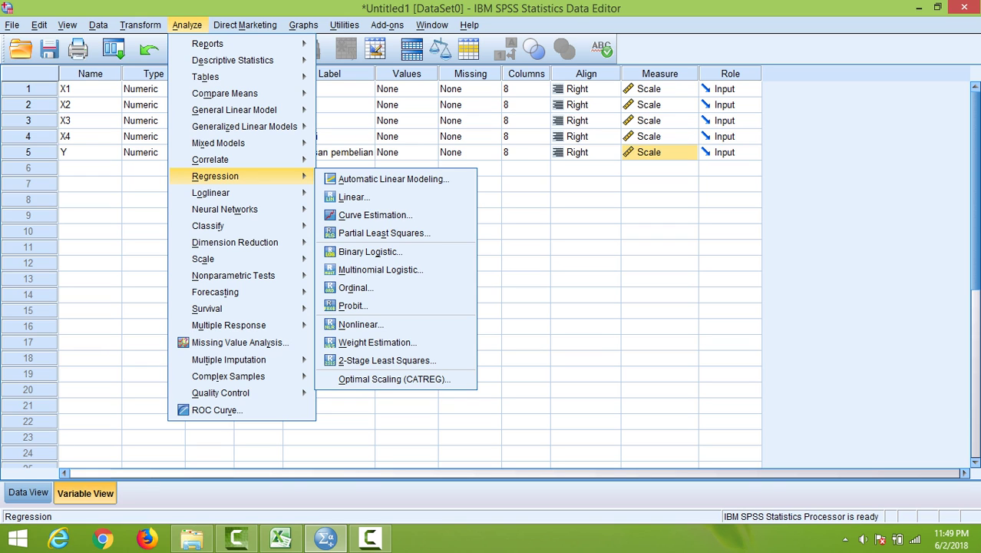
pyautogui.press('Down')
pyautogui.press('Down')
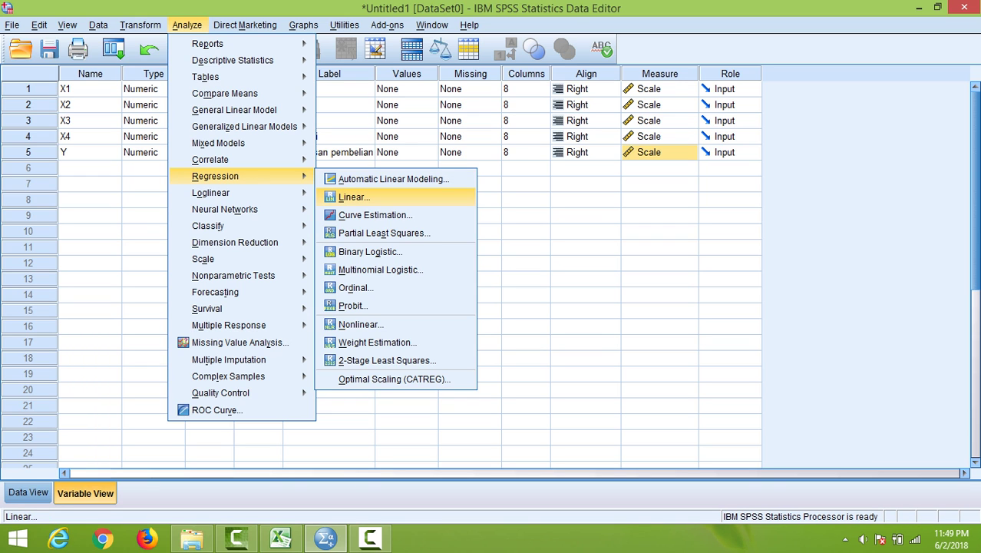
pyautogui.press('Return')
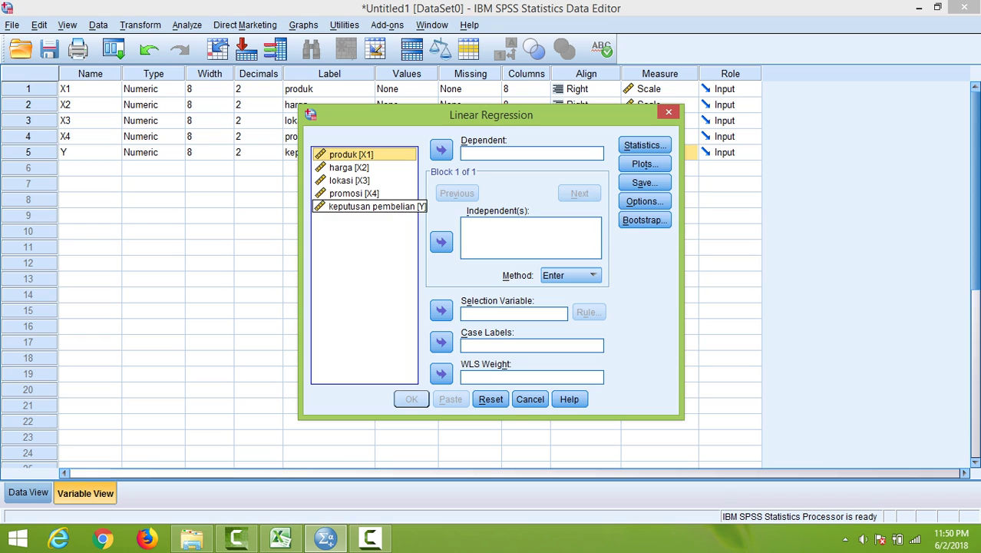
pyautogui.click(368, 206)
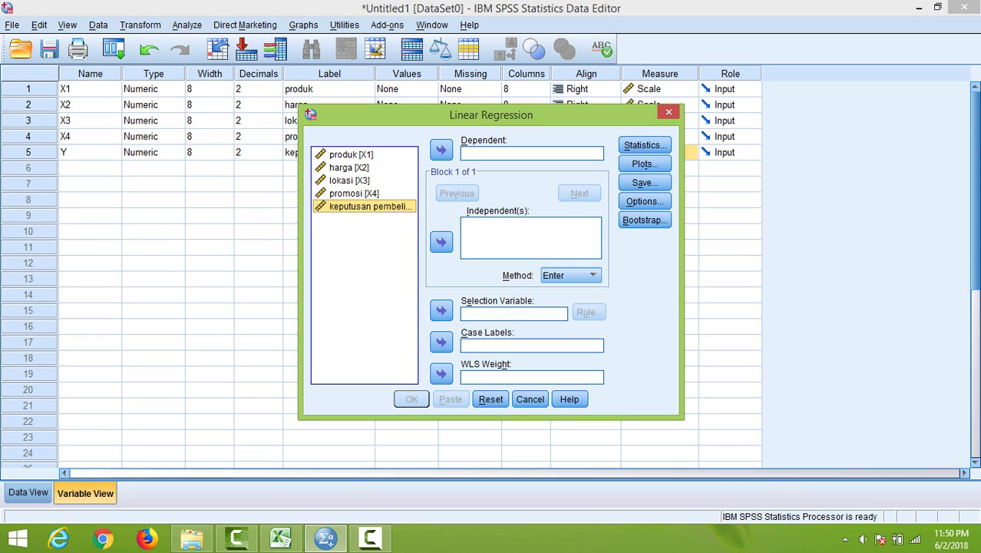
pyautogui.click(441, 150)
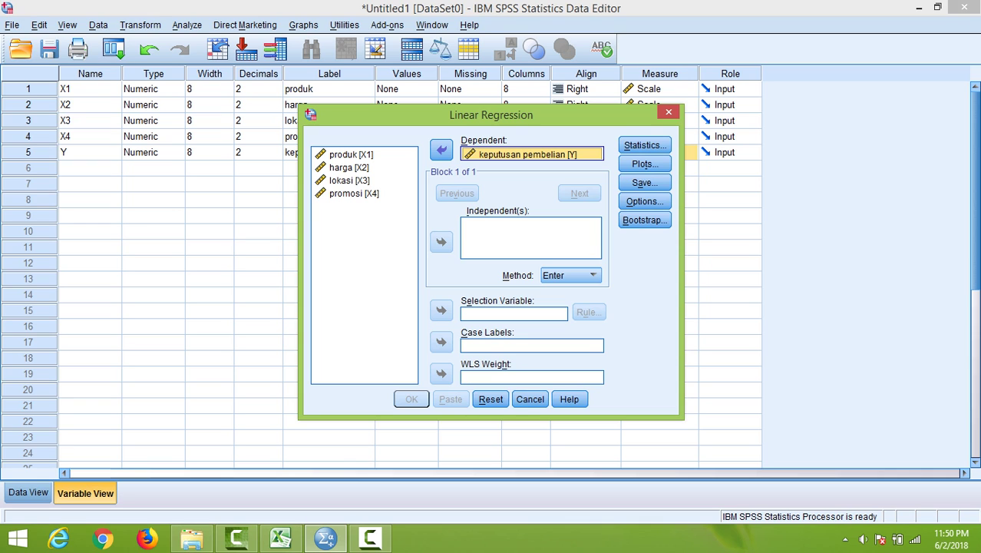
# Add produk [X1], harga [X2], lokasi [X3] and promosi [X4] as the regression's independent variables.
pyautogui.click(351, 154)
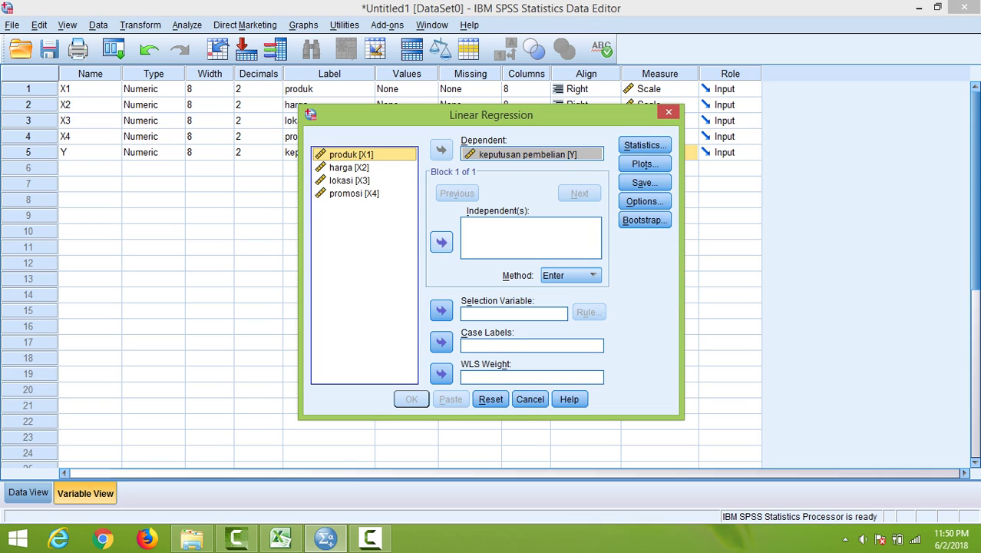
pyautogui.click(441, 242)
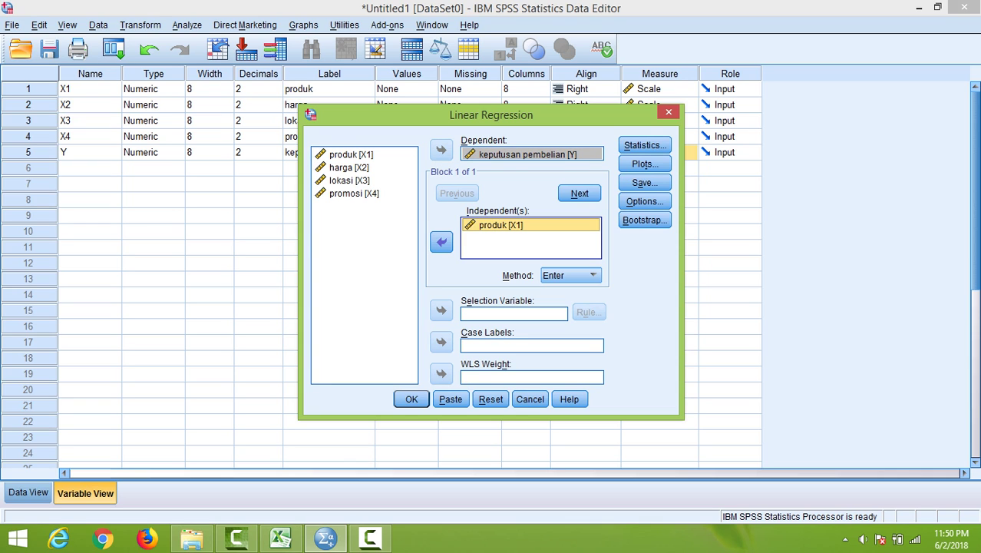
pyautogui.click(350, 168)
pyautogui.click(442, 243)
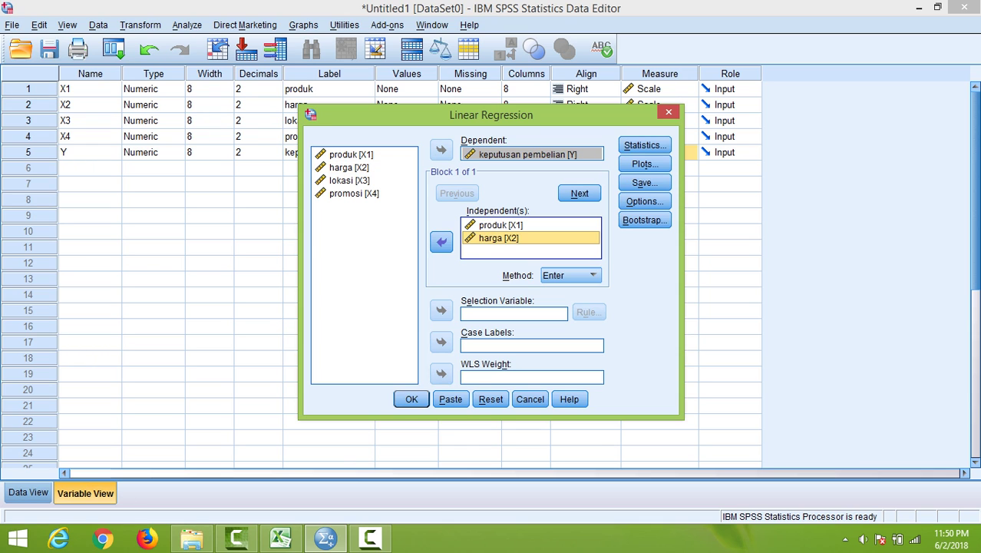
pyautogui.click(349, 181)
pyautogui.click(442, 243)
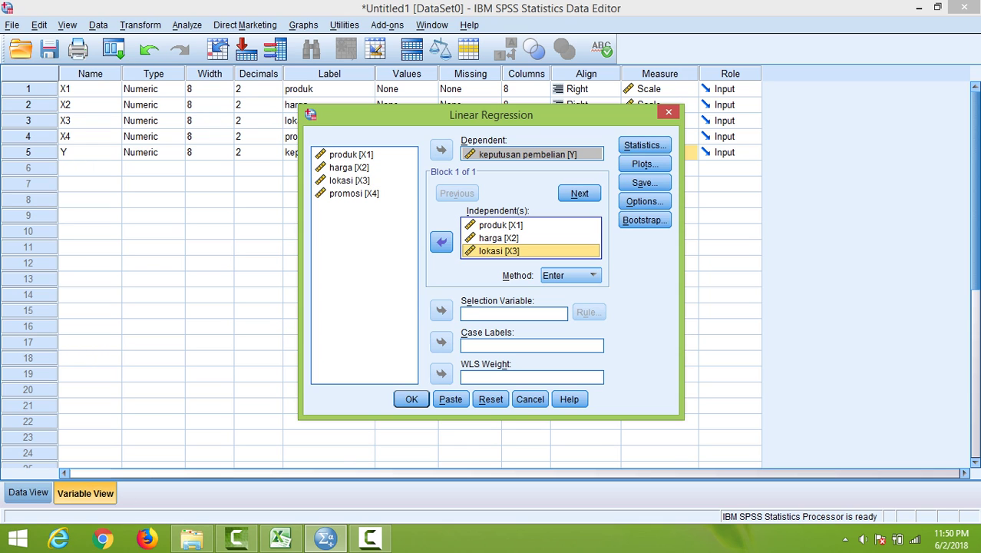
pyautogui.click(353, 193)
pyautogui.click(442, 242)
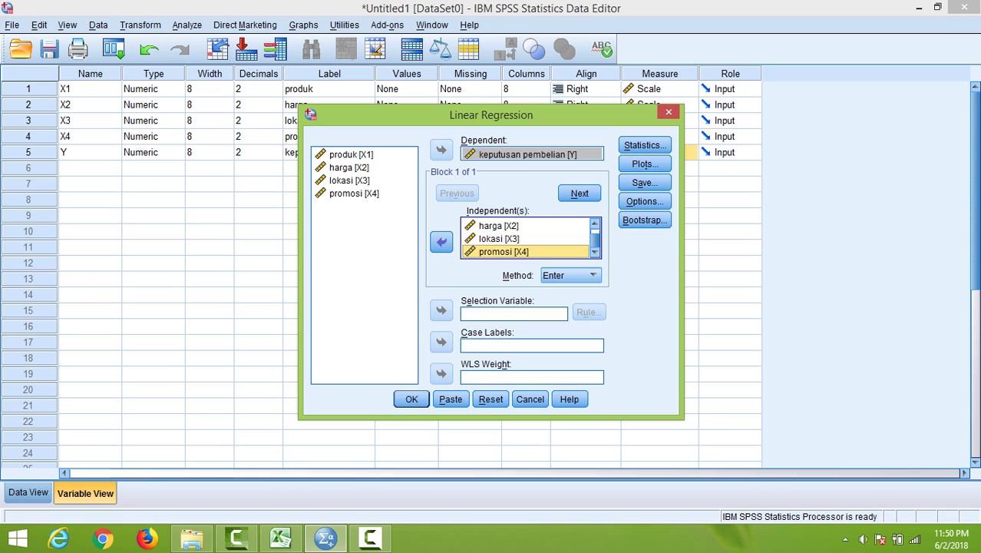
# Set the regression to save unstandardized residuals and run it.
pyautogui.click(644, 182)
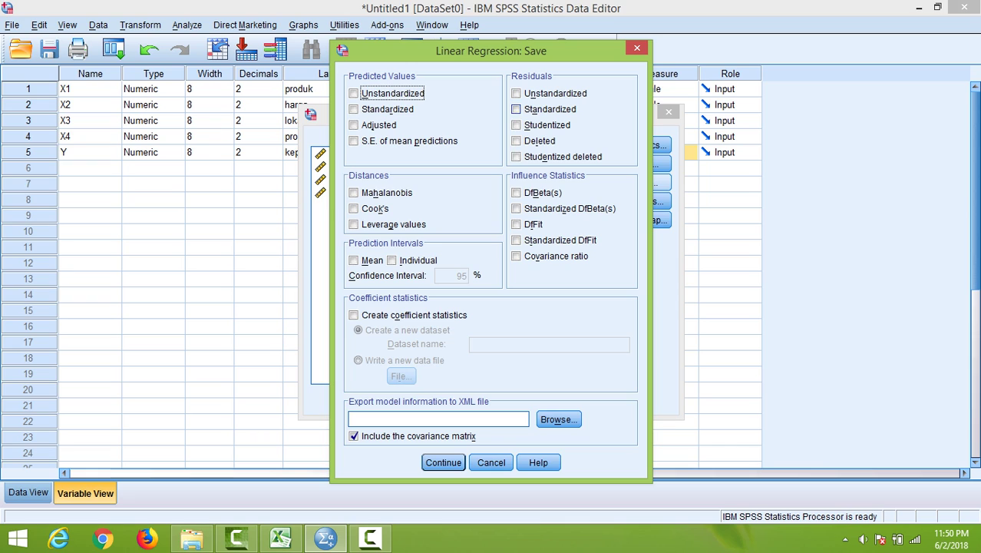
pyautogui.click(516, 93)
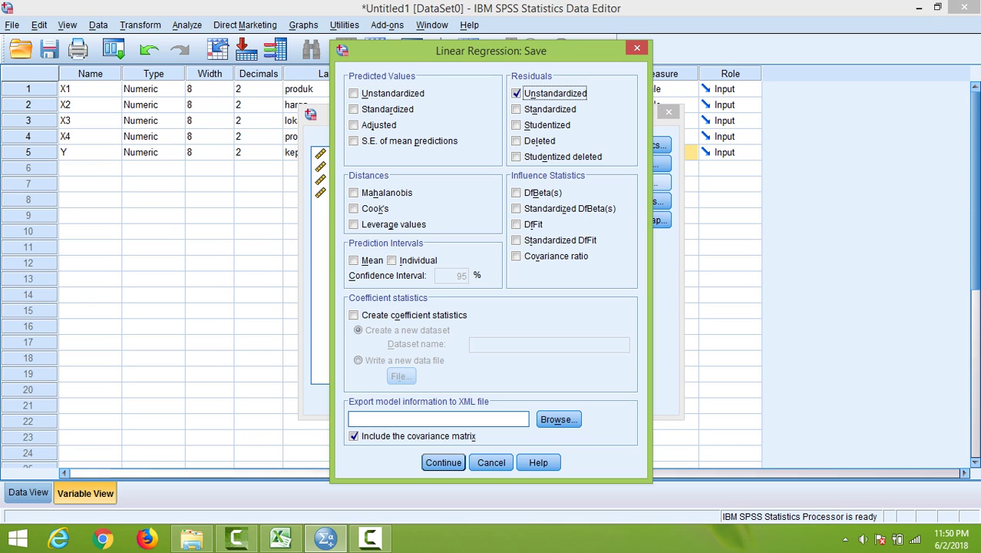
pyautogui.press('Return')
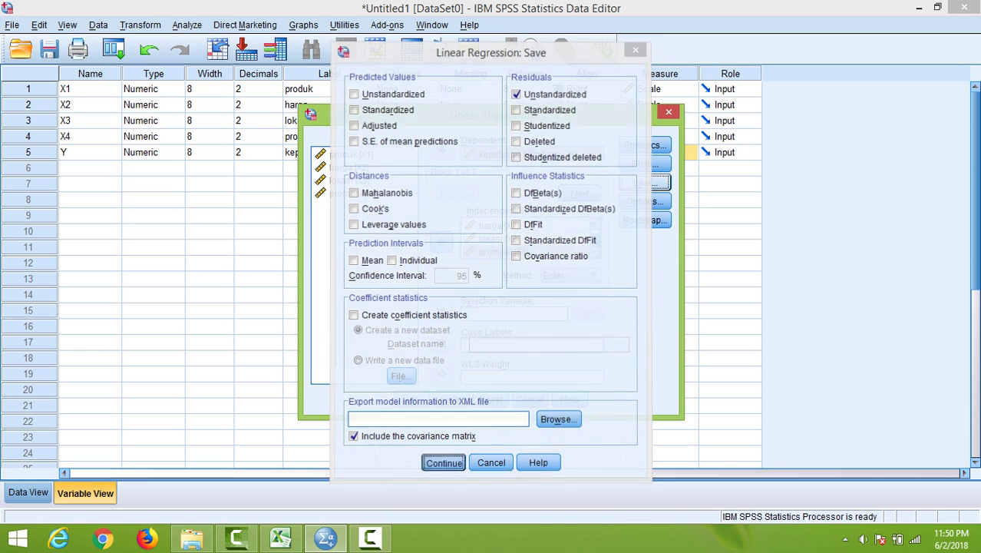
pyautogui.press('Return')
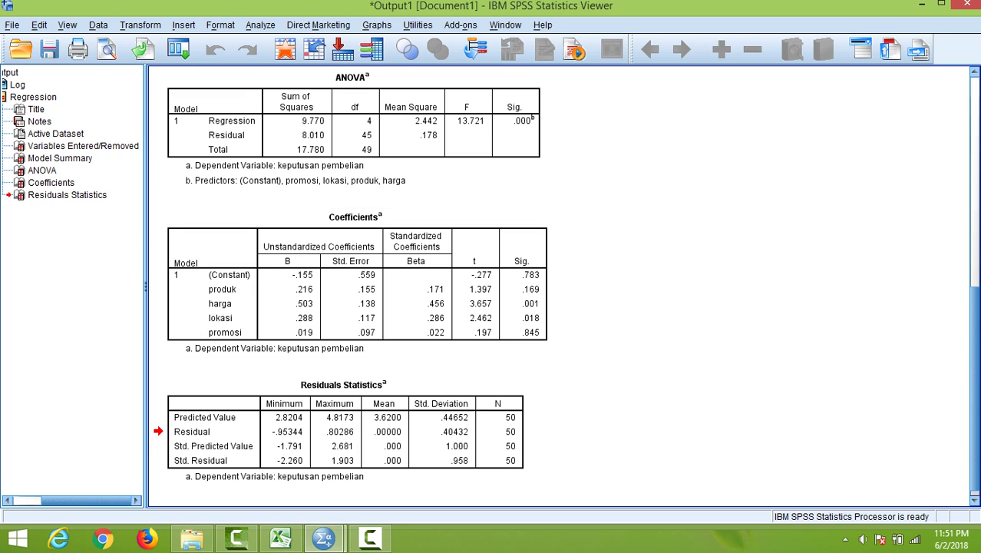
# Run a legacy one-sample Kolmogorov-Smirnov test on the Unstandardized Residual variable against the normal distribution.
pyautogui.hotkey('alt', 'a')
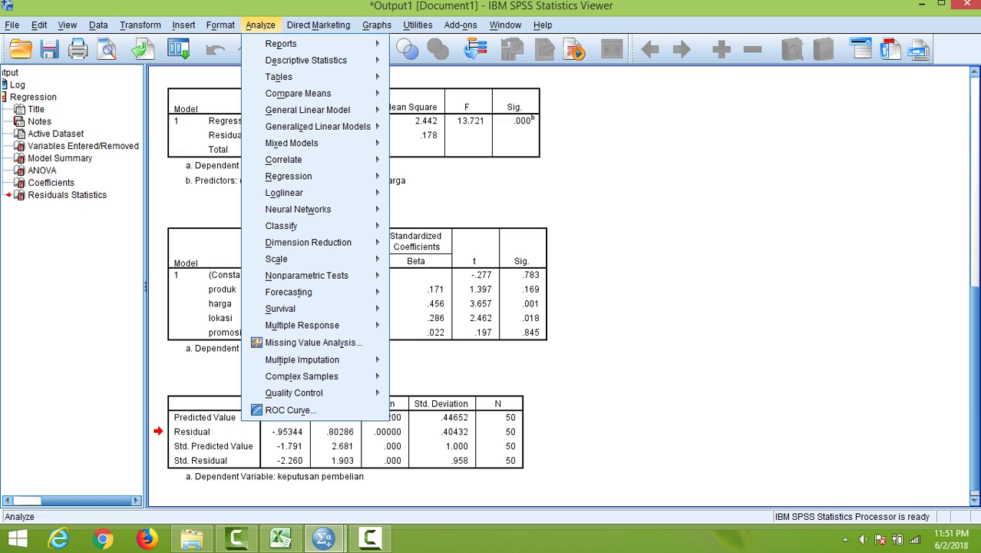
pyautogui.moveTo(307, 275)
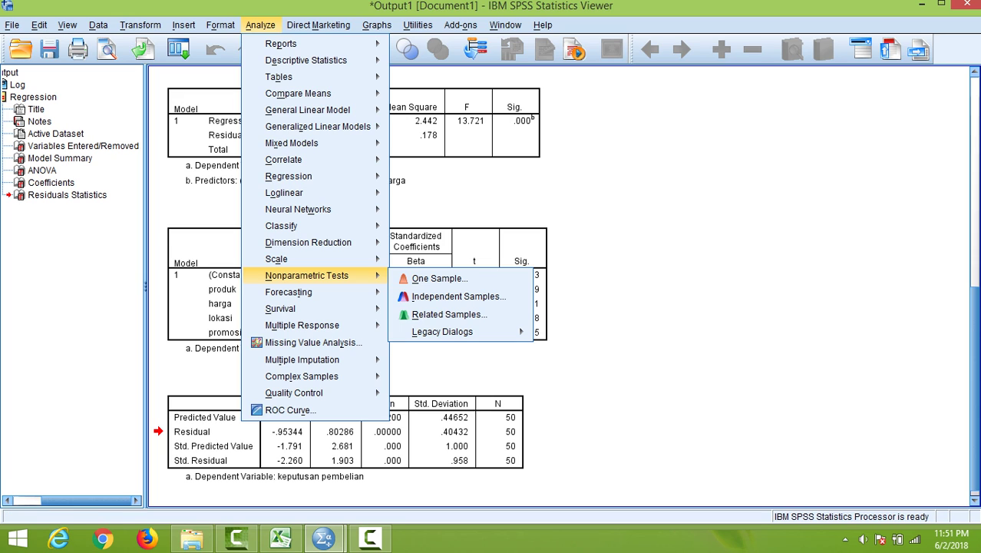
pyautogui.moveTo(453, 331)
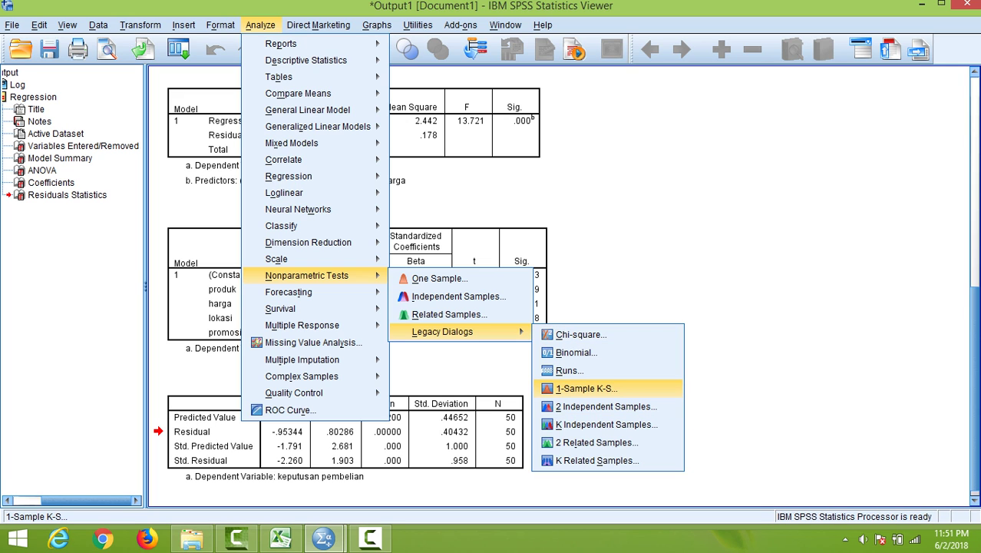
pyautogui.click(587, 387)
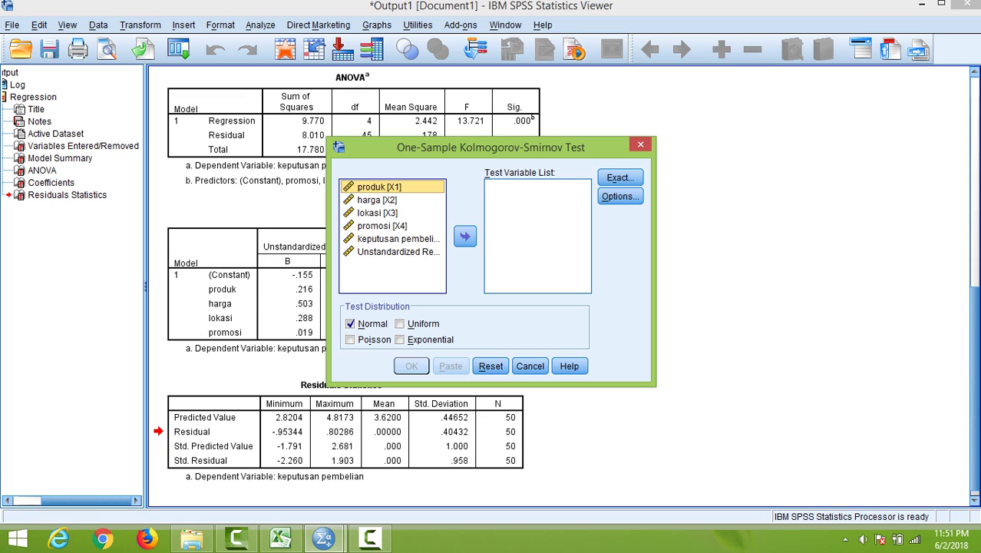
pyautogui.click(398, 251)
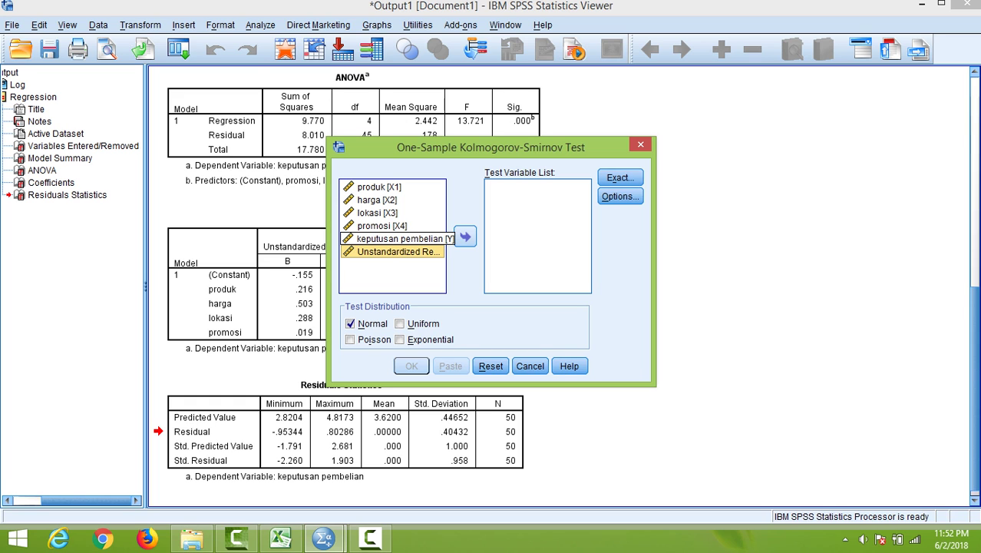
pyautogui.click(465, 237)
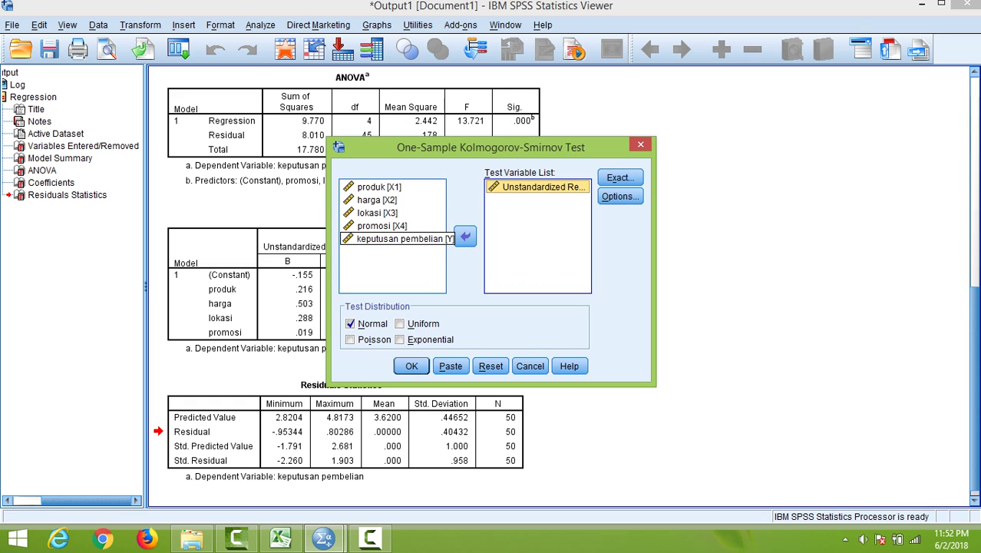
pyautogui.click(411, 366)
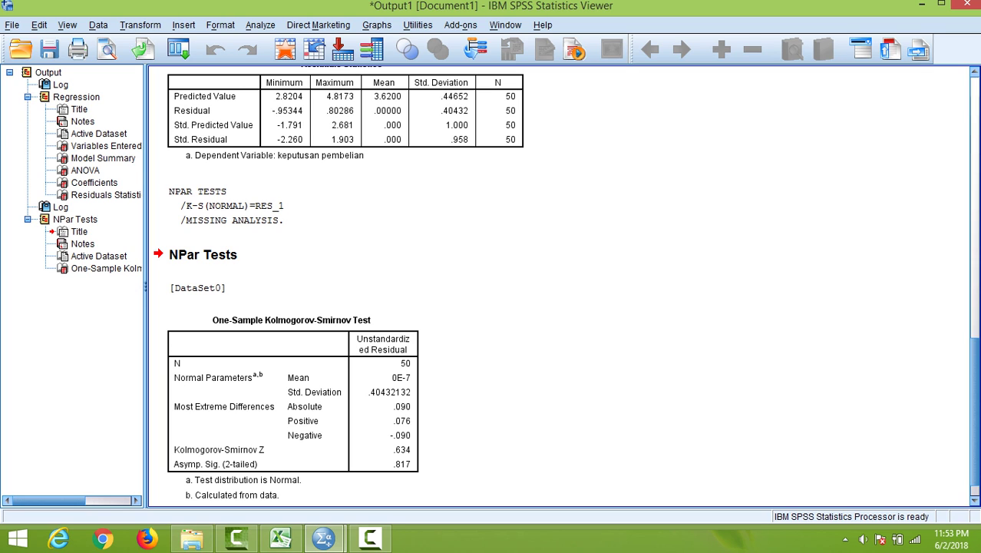
# Reopen the linear regression setup and enable the part and partial correlations, collinearity diagnostics and Durbin-Watson statistics.
pyautogui.click(291, 399)
pyautogui.click(260, 25)
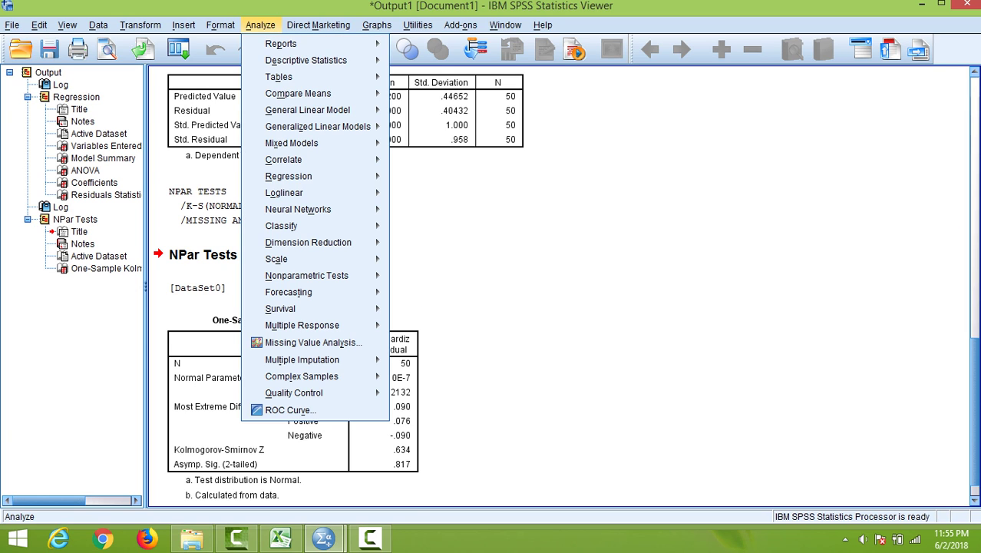
pyautogui.moveTo(281, 44)
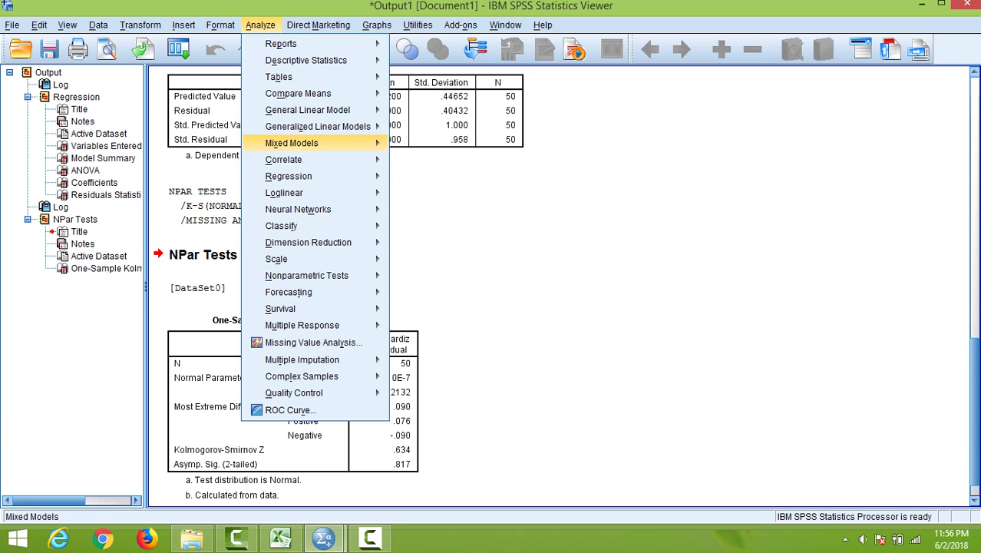
pyautogui.moveTo(289, 176)
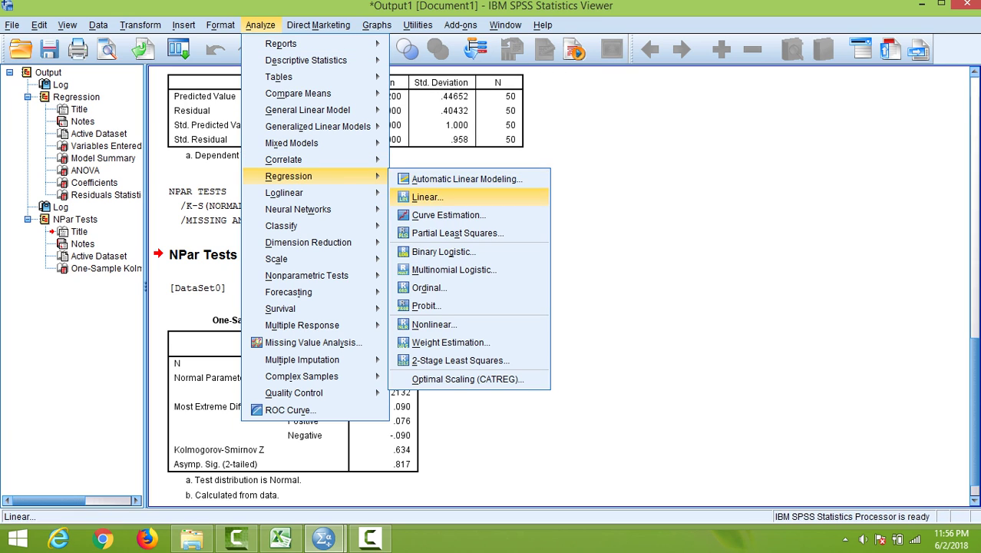
pyautogui.click(426, 196)
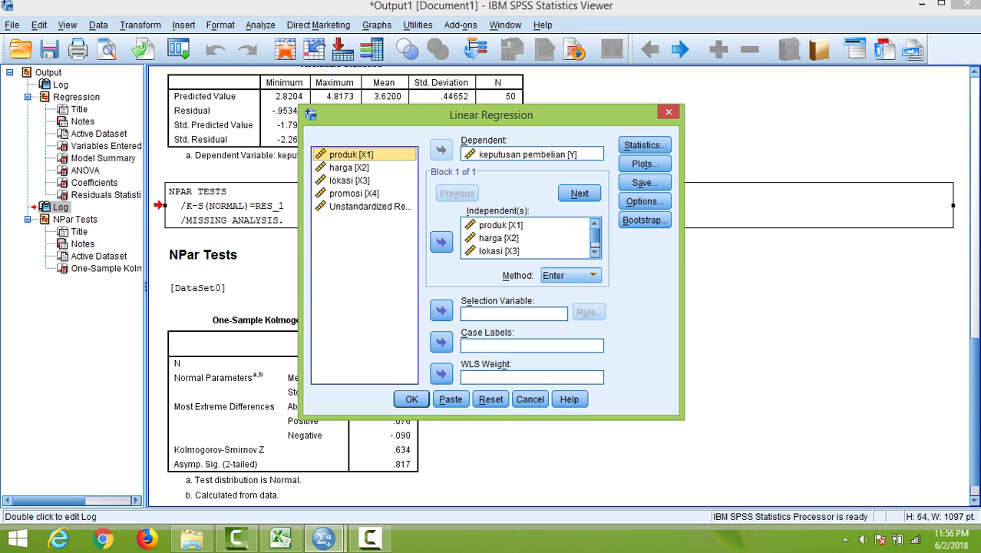
pyautogui.click(644, 145)
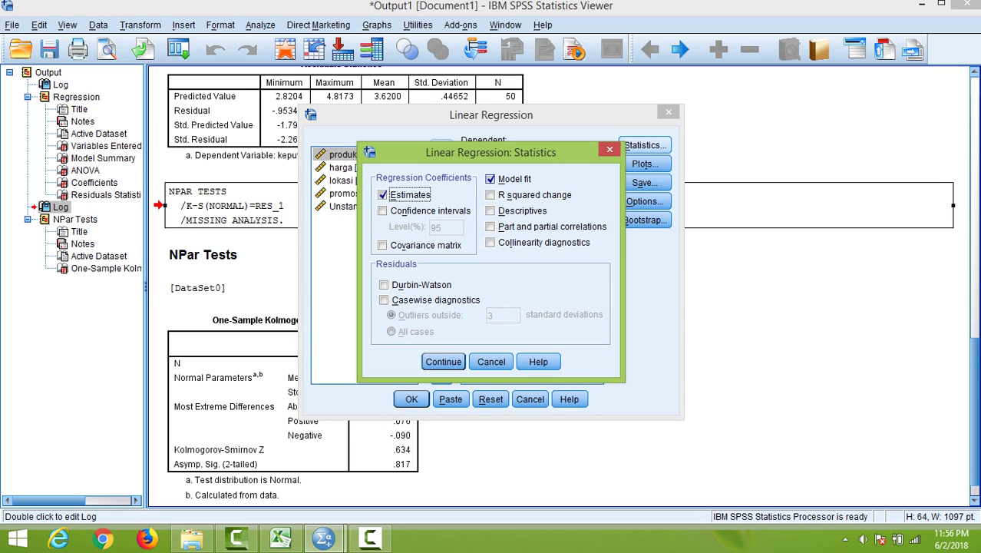
pyautogui.click(489, 227)
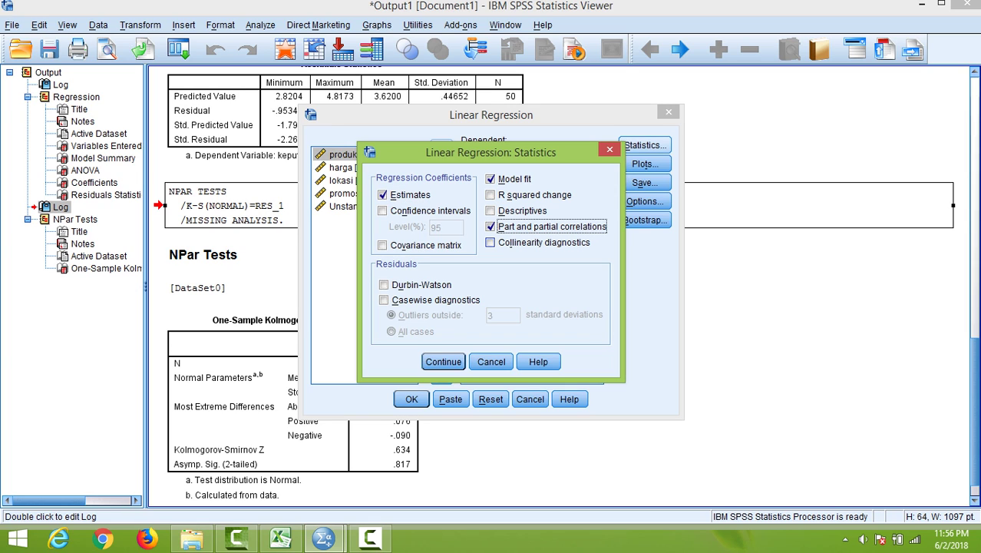
pyautogui.click(490, 243)
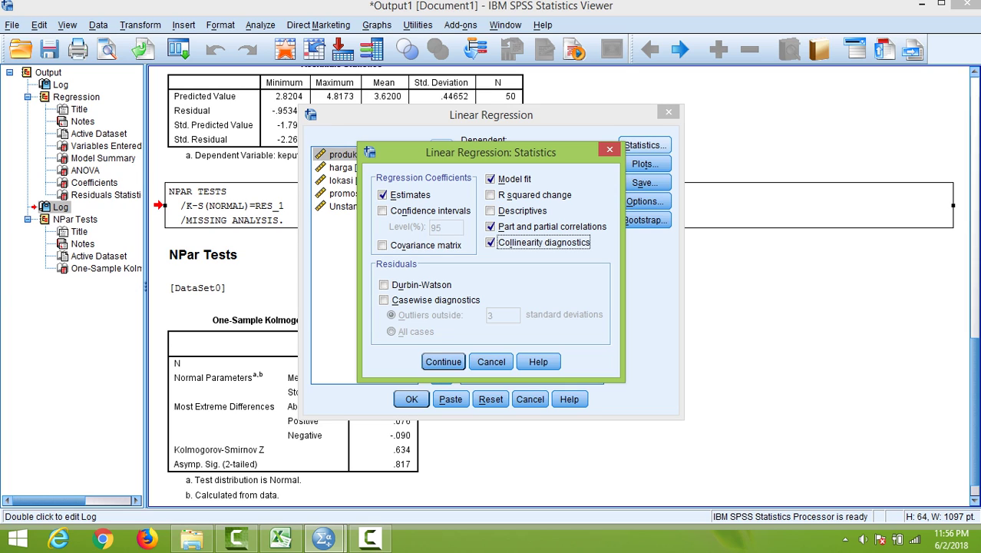
pyautogui.click(383, 285)
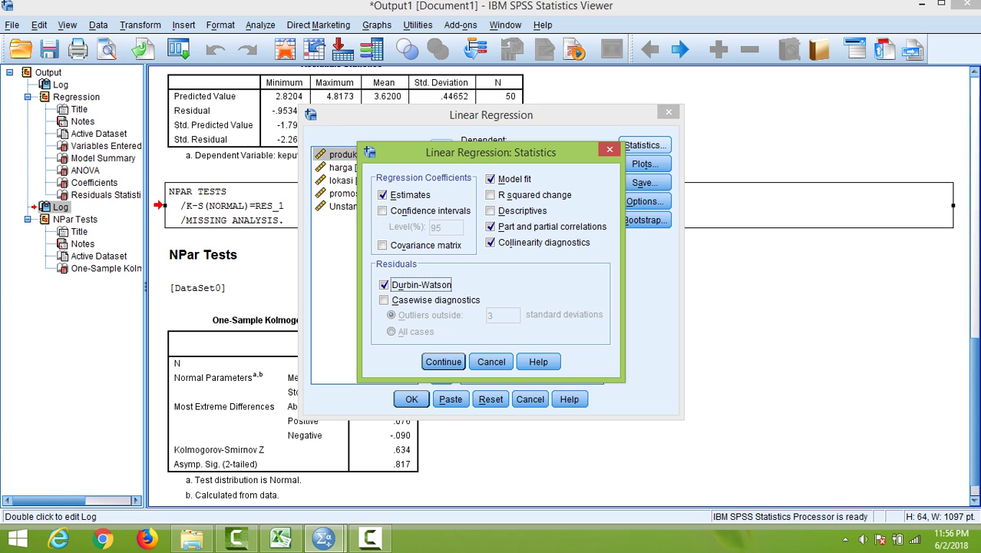
pyautogui.click(443, 362)
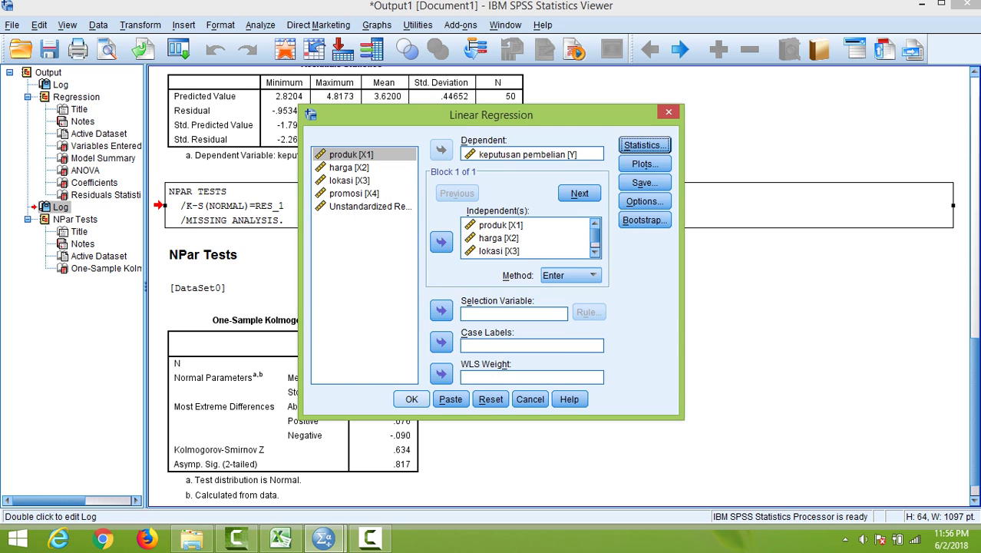
# Run the regression and review its Durbin-Watson, coefficients, collinearity and residuals statistics tables.
pyautogui.click(411, 399)
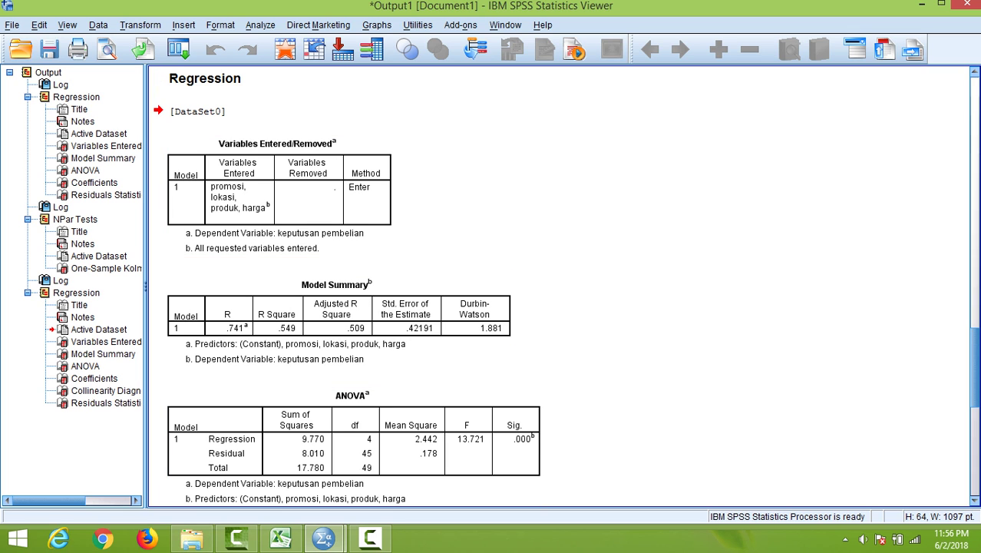
pyautogui.scroll(-8, 561, 287)
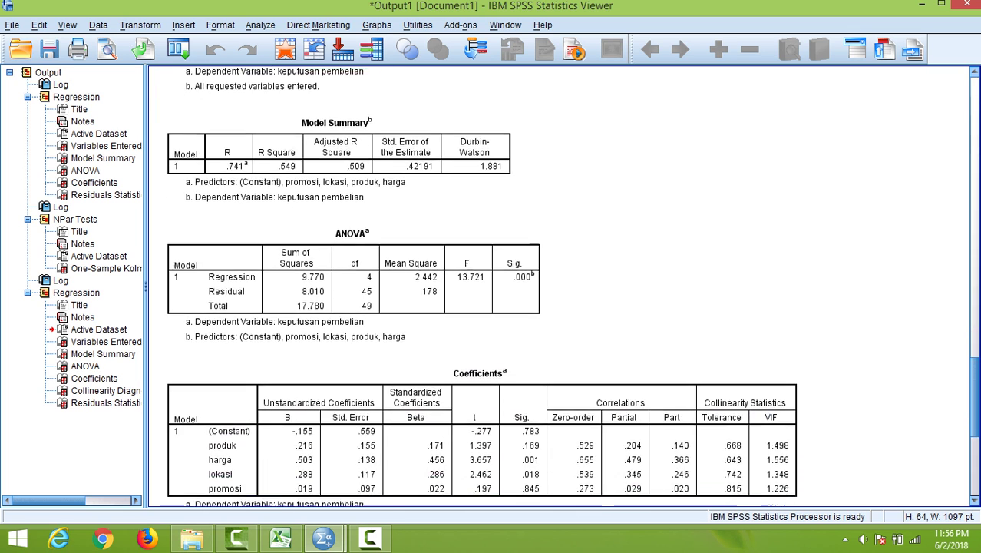
pyautogui.scroll(-4, 561, 288)
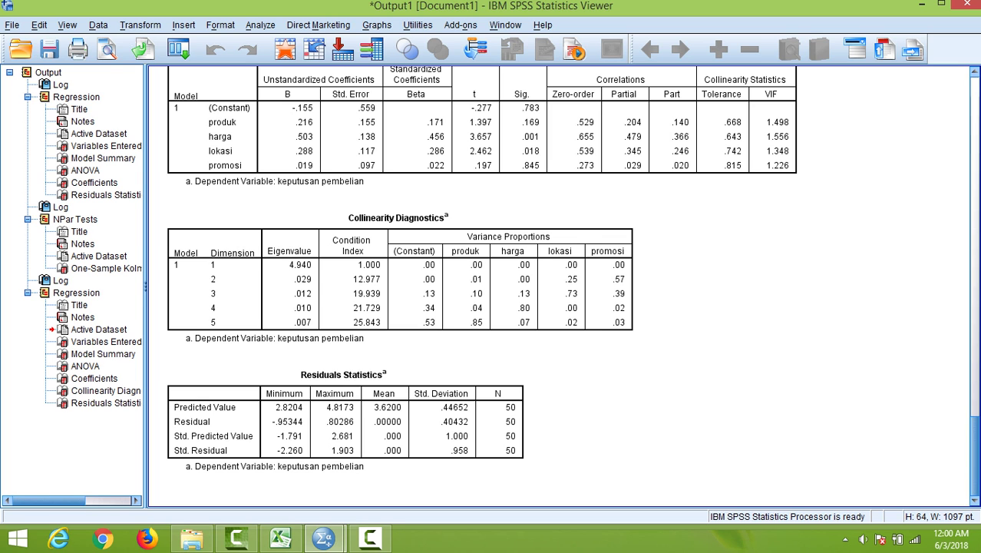
pyautogui.scroll(10, 573, 284)
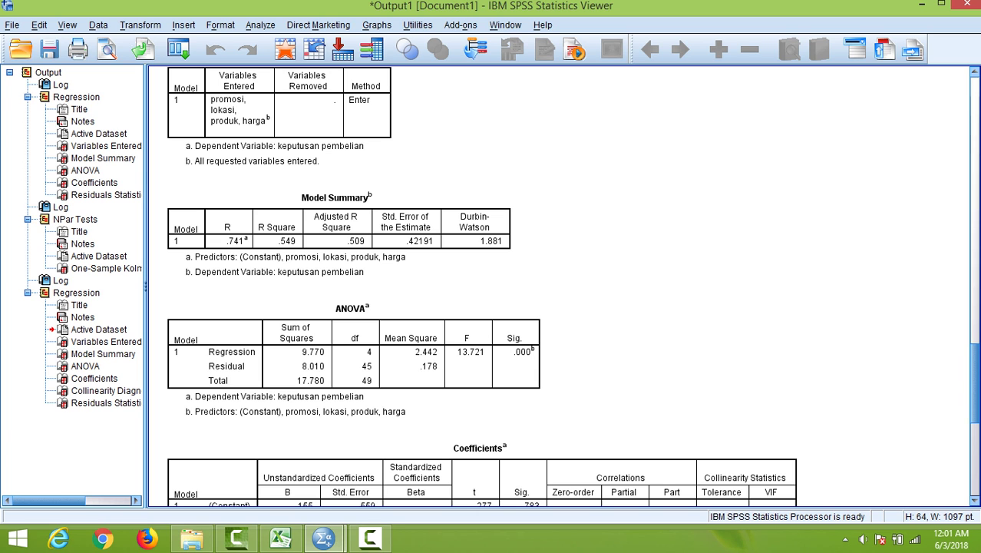
pyautogui.scroll(-5, 559, 285)
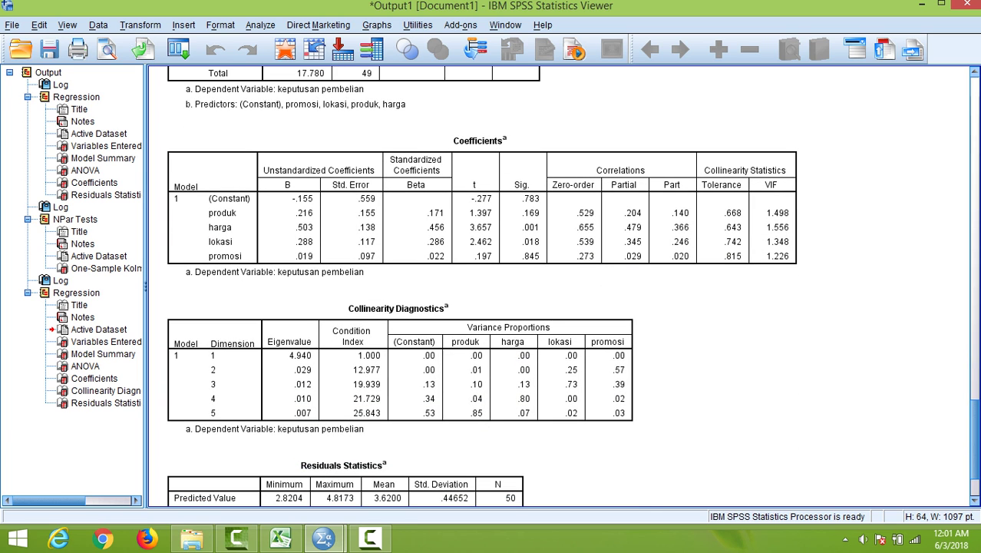
pyautogui.press('Escape')
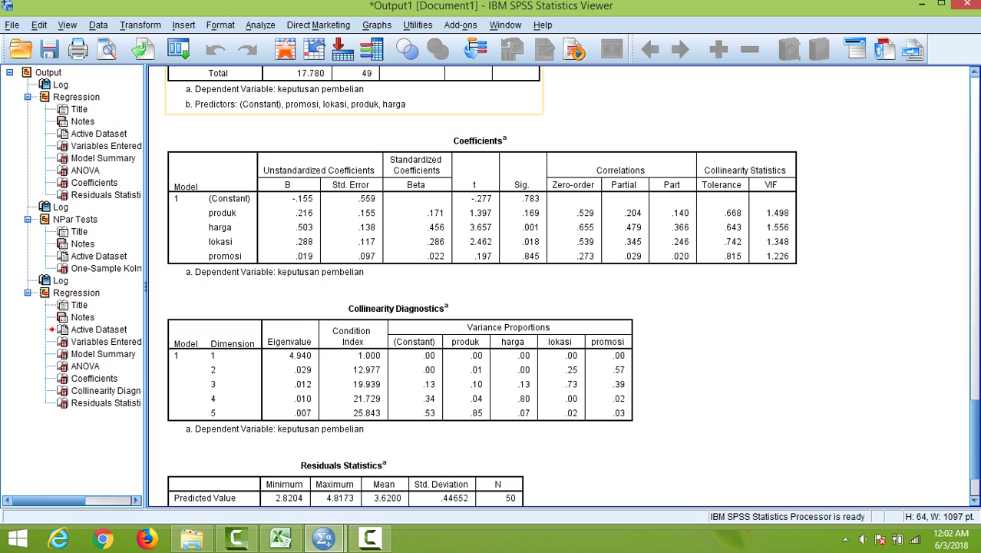
# Set up a computed variable named AbsUi with the first unstandardized residual, RES_1, as its numeric expression.
pyautogui.hotkey('alt', 't')
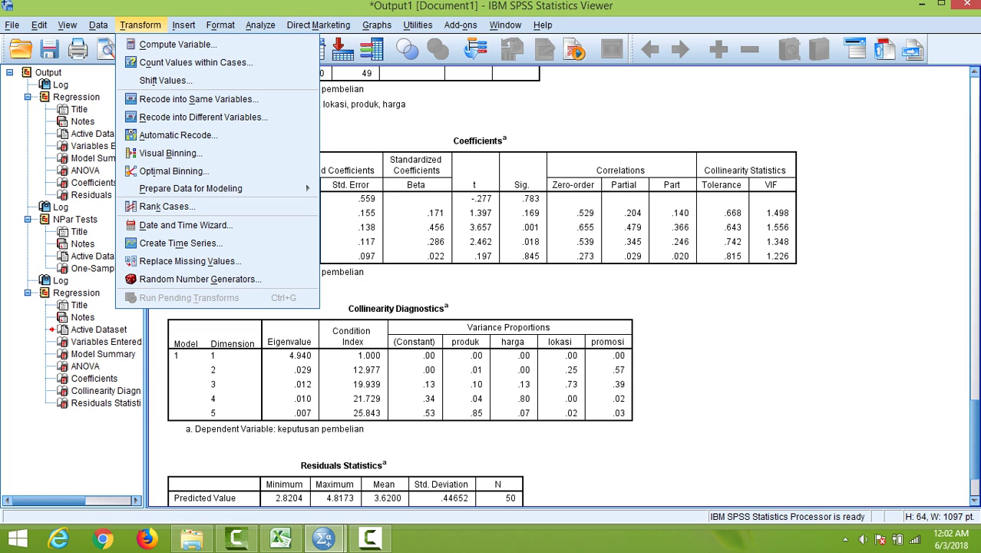
pyautogui.press('Down')
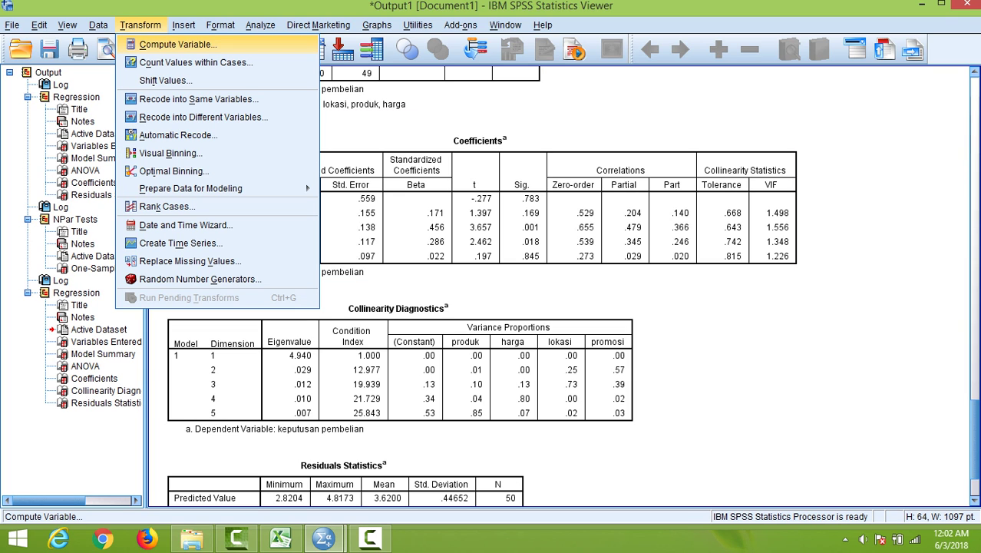
pyautogui.press('Return')
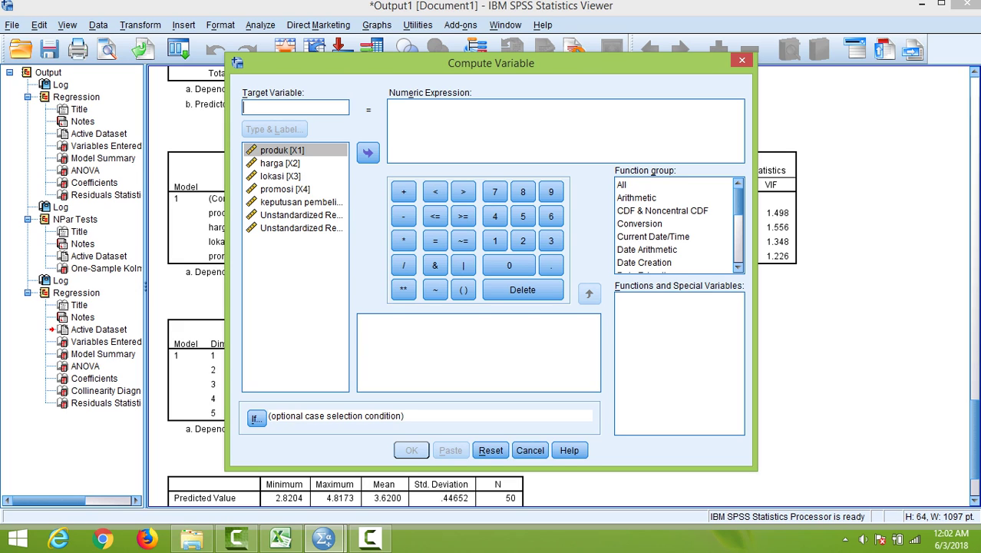
pyautogui.write('A')
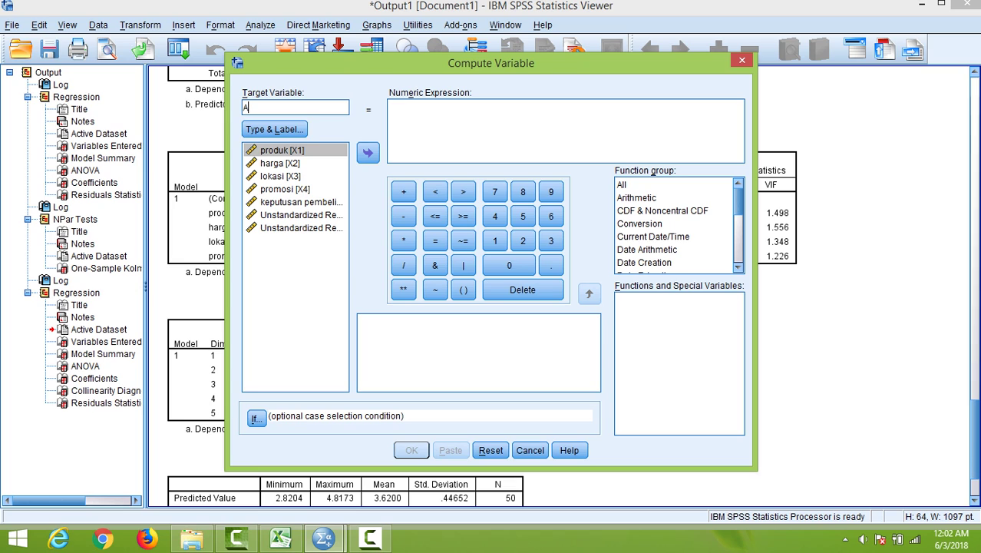
pyautogui.write('bsUi')
pyautogui.click(300, 214)
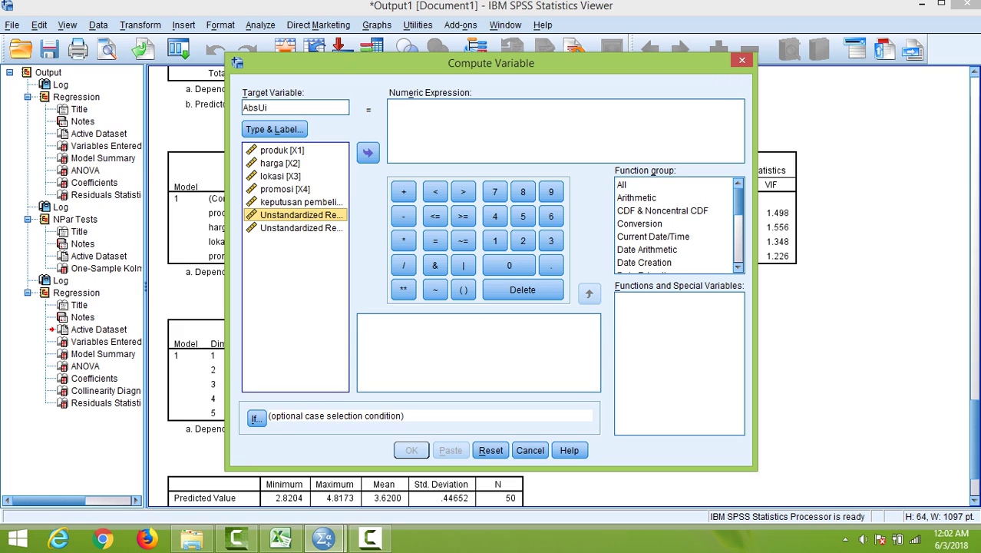
pyautogui.click(368, 152)
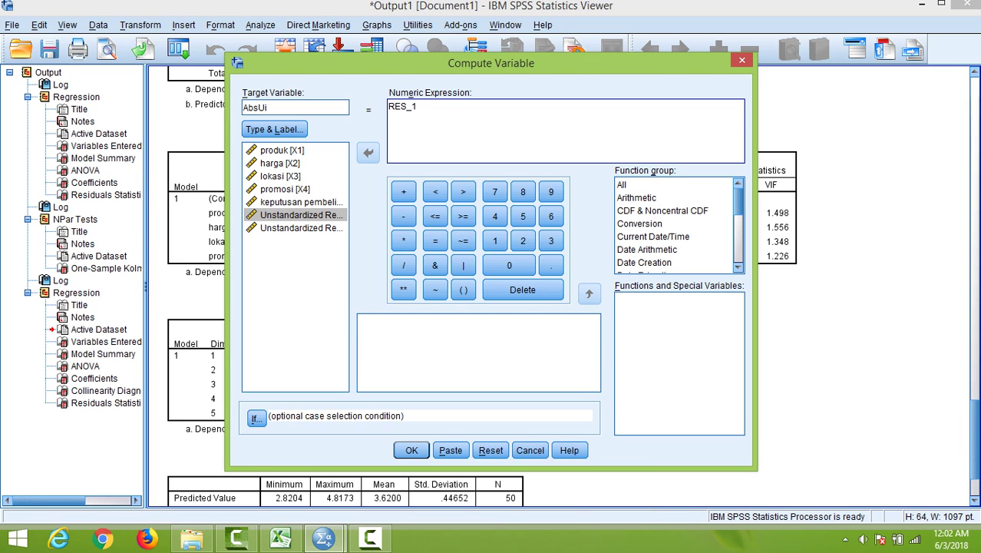
# Wrap the residual in the absolute value function as ABS(RES_1), check the Abs function's description and compute the variable.
pyautogui.write('ABS(')
pyautogui.press('Right')
pyautogui.press('Right')
pyautogui.press('Right')
pyautogui.press('Right')
pyautogui.press('Right')
pyautogui.write(')')
pyautogui.click(637, 185)
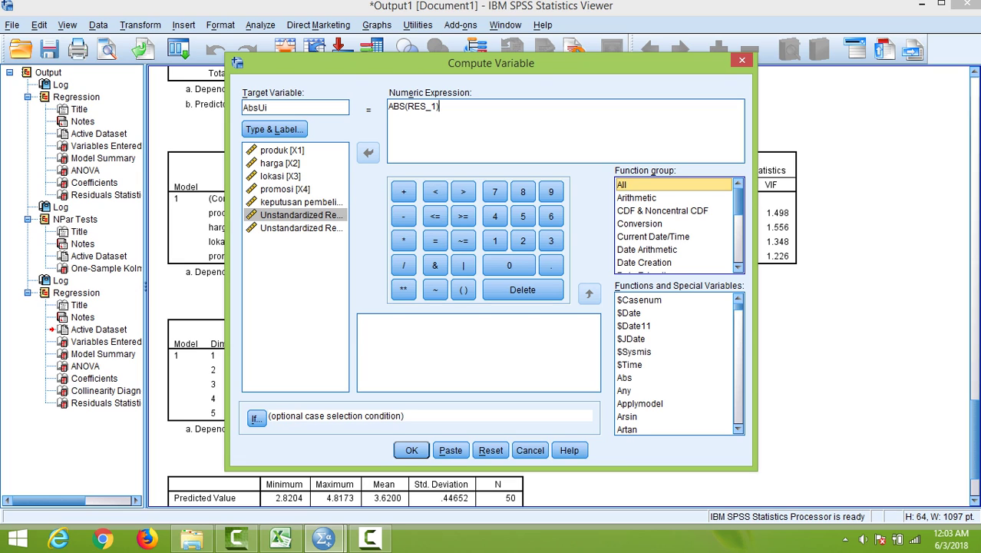
pyautogui.click(625, 378)
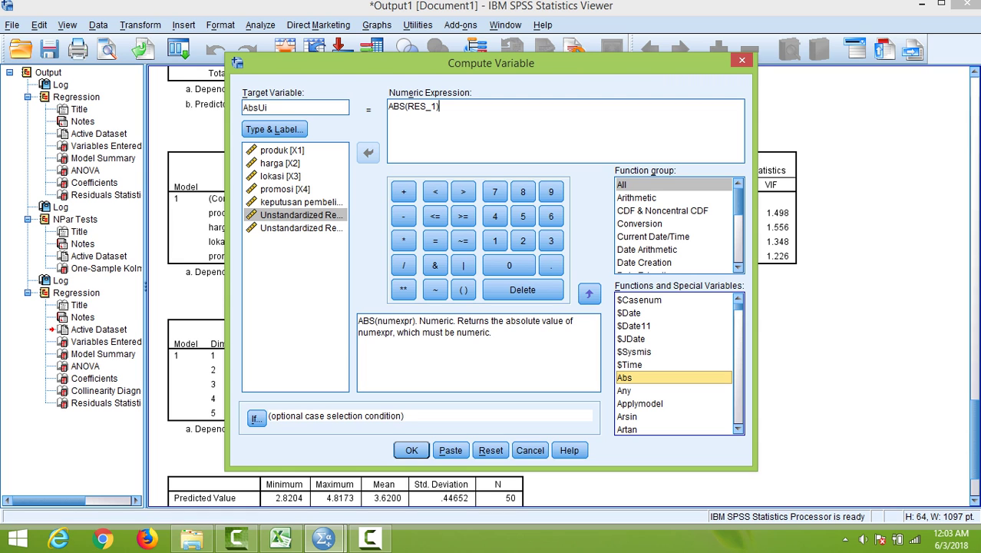
pyautogui.press('Tab')
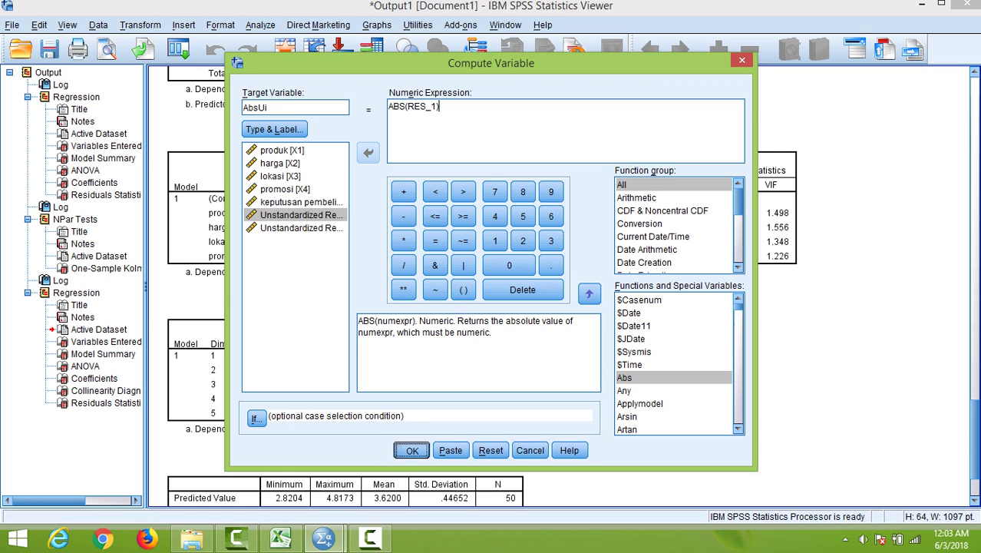
pyautogui.press('Return')
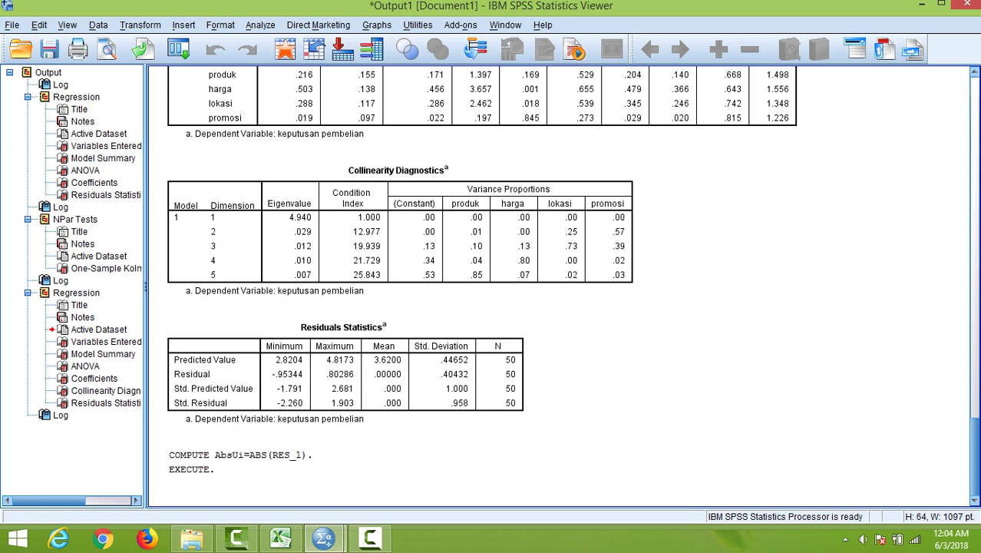
# Rerun the linear regression with AbsUi replacing keputusan pembelian [Y] as the dependent variable, keeping the same independent variables.
pyautogui.hotkey('alt', 'a')
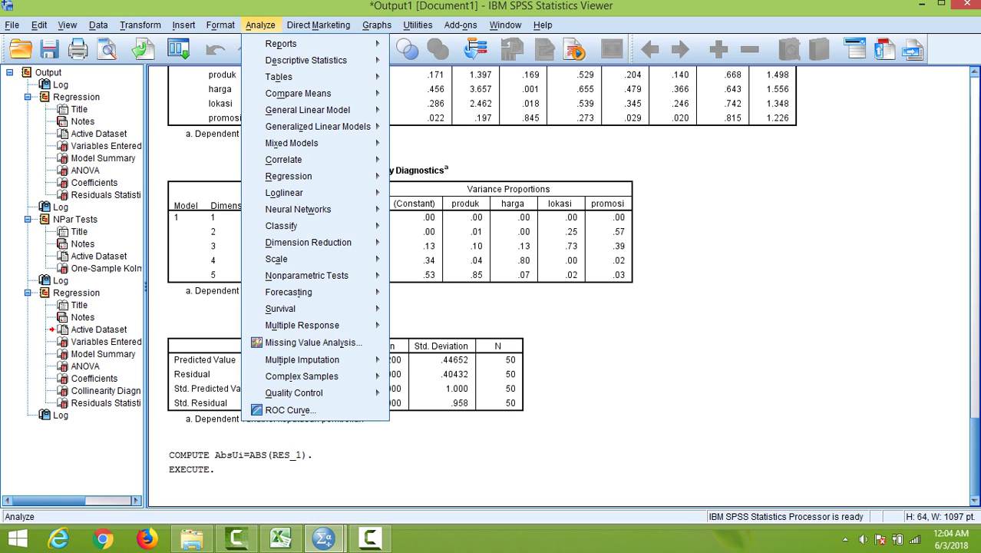
pyautogui.moveTo(288, 176)
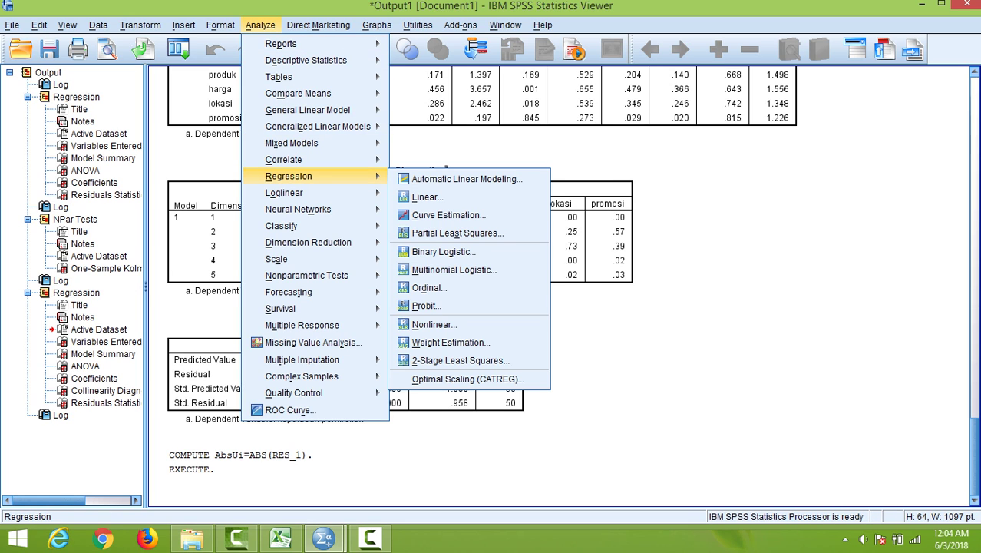
pyautogui.press('Right')
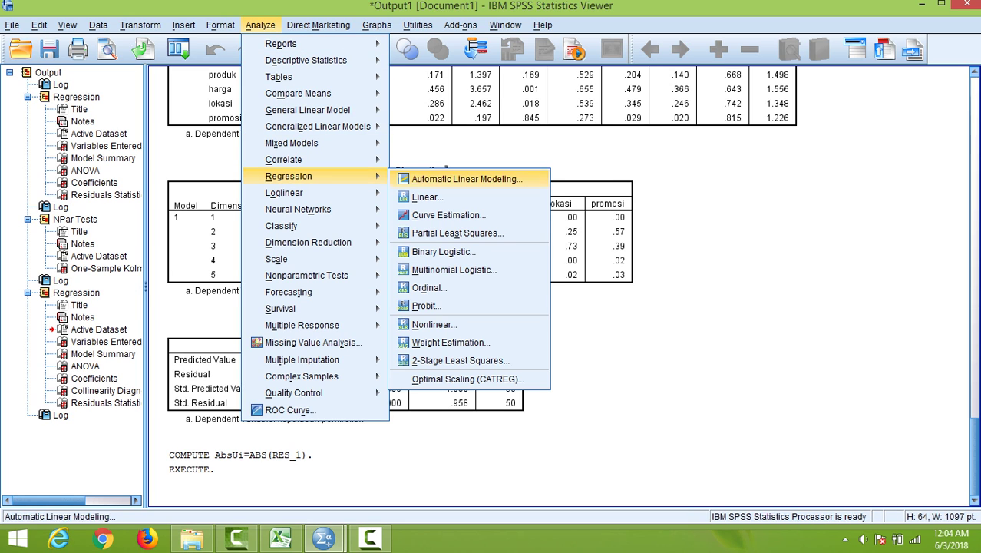
pyautogui.press('Down')
pyautogui.press('Down')
pyautogui.press('Up')
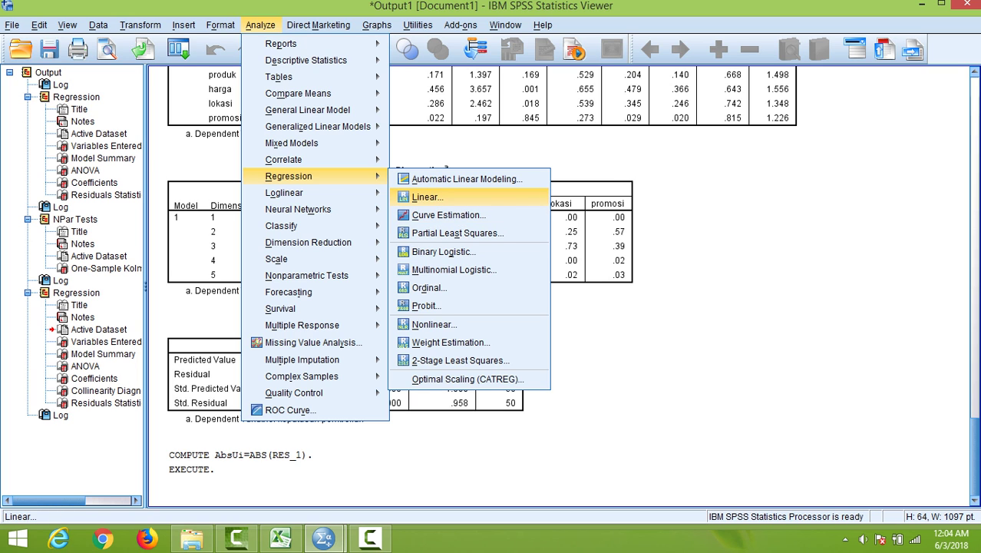
pyautogui.press('Return')
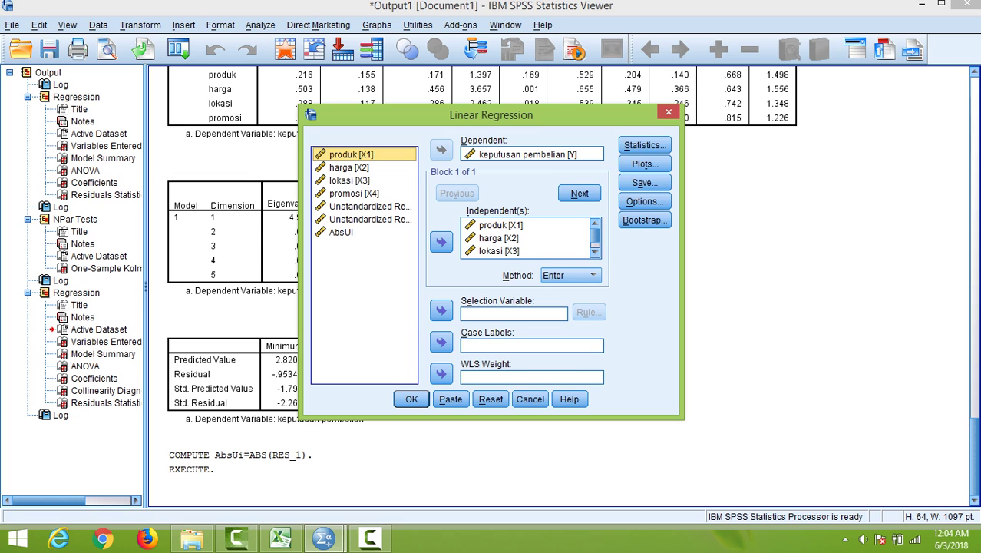
pyautogui.doubleClick(522, 155)
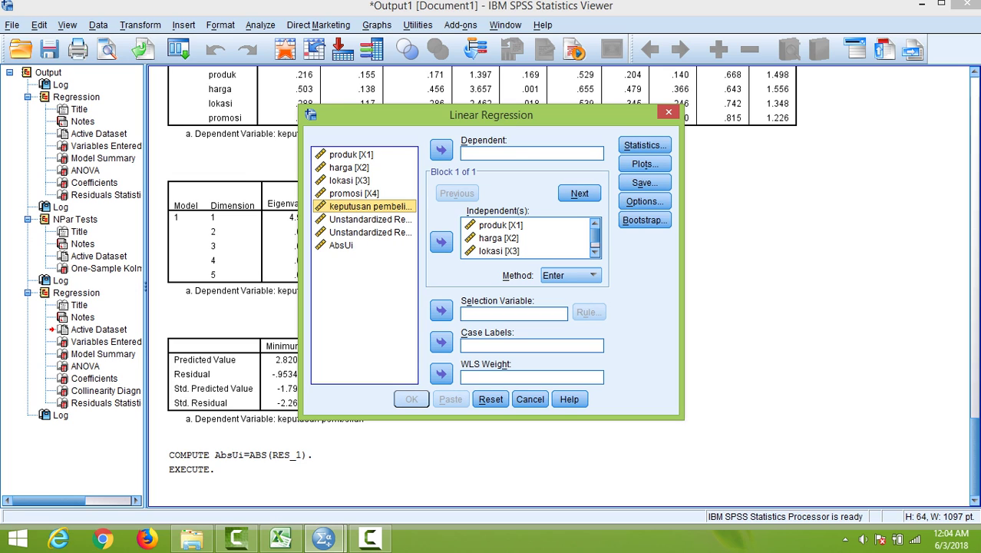
pyautogui.click(341, 245)
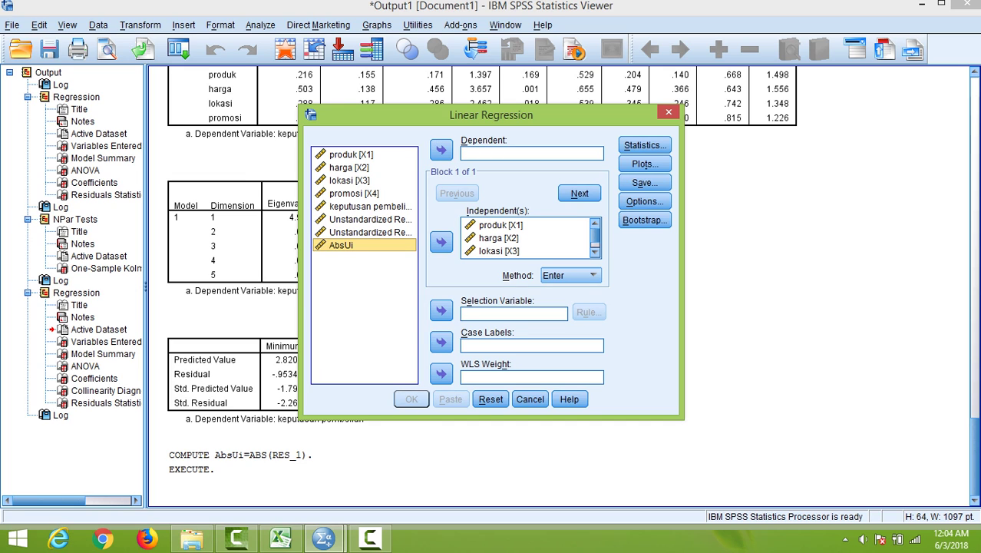
pyautogui.click(441, 150)
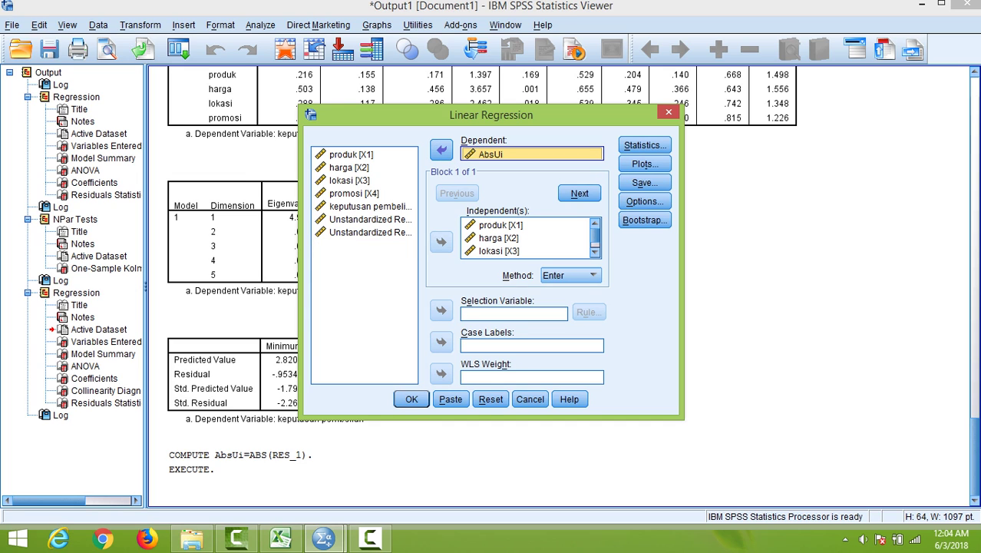
pyautogui.click(411, 398)
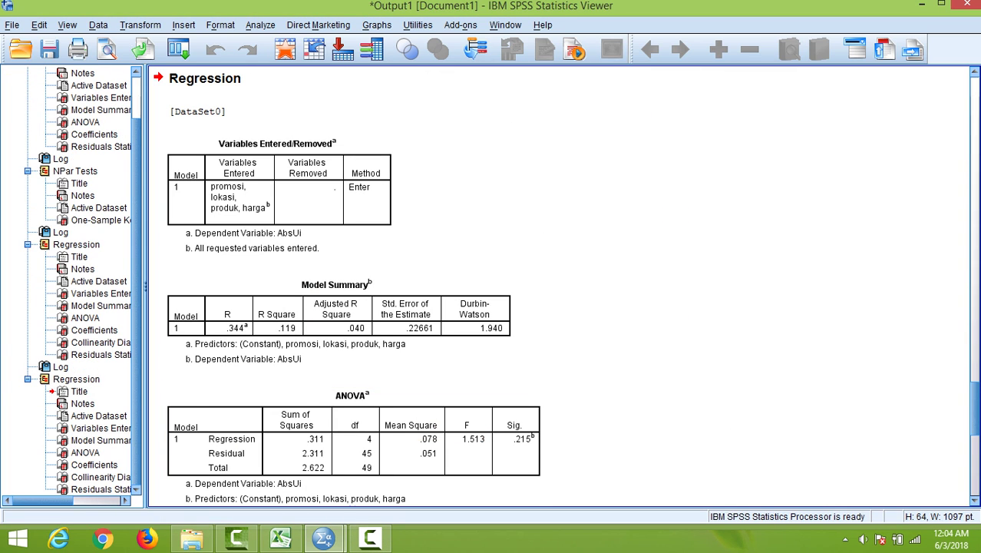
# Examine the AbsUi regression's ANOVA and coefficient significance values, and go back up to the preceding regression's output tables.
pyautogui.scroll(-5, 560, 292)
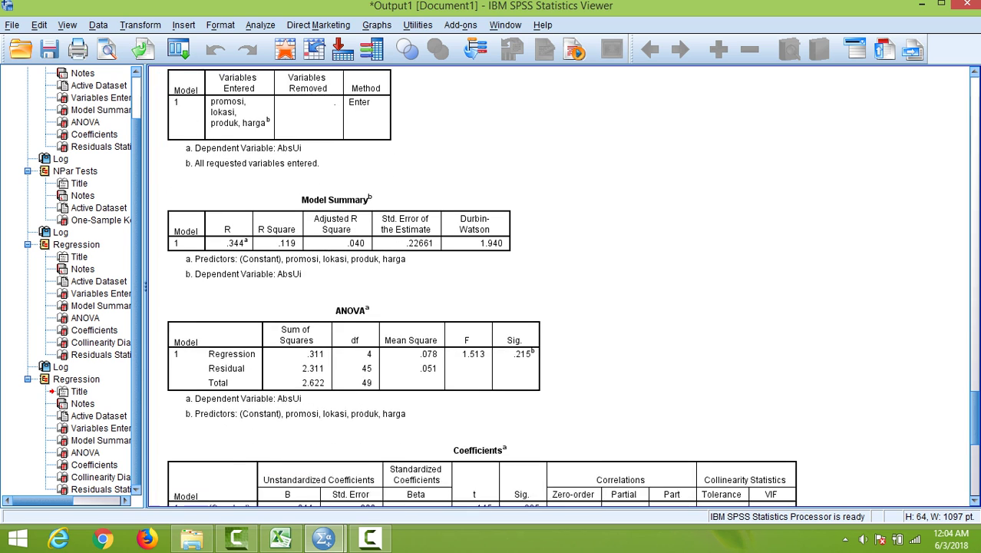
pyautogui.scroll(-6, 561, 292)
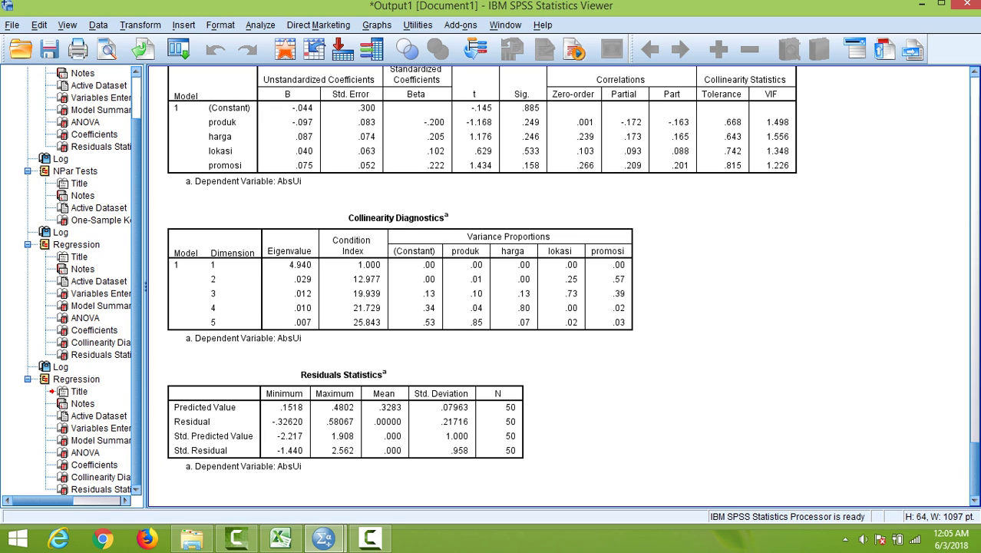
pyautogui.click(483, 126)
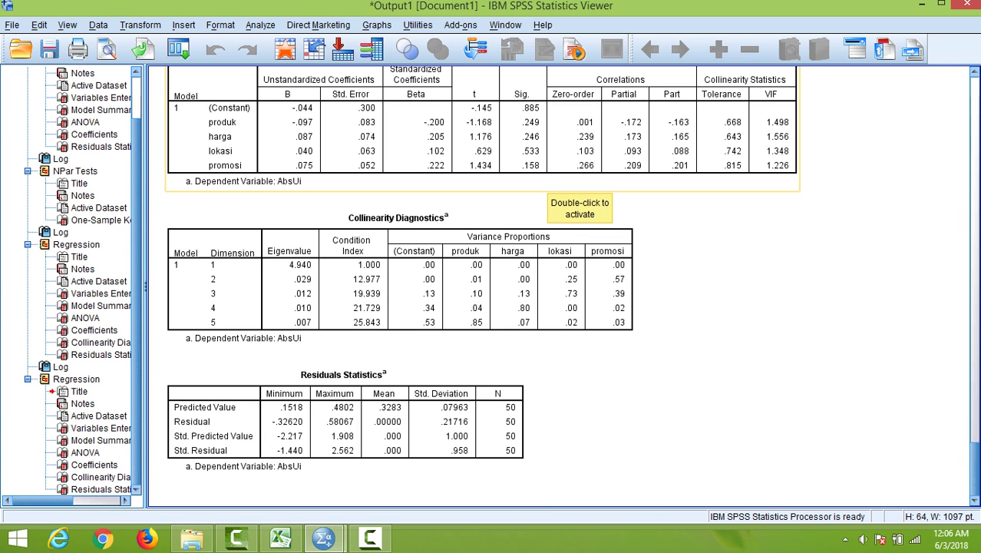
pyautogui.click(606, 221)
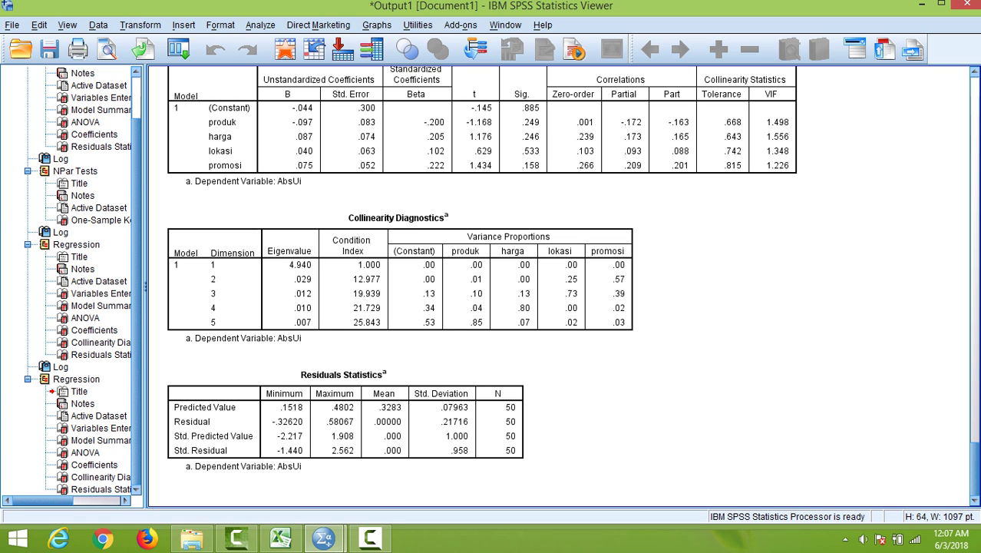
pyautogui.scroll(10, 560, 284)
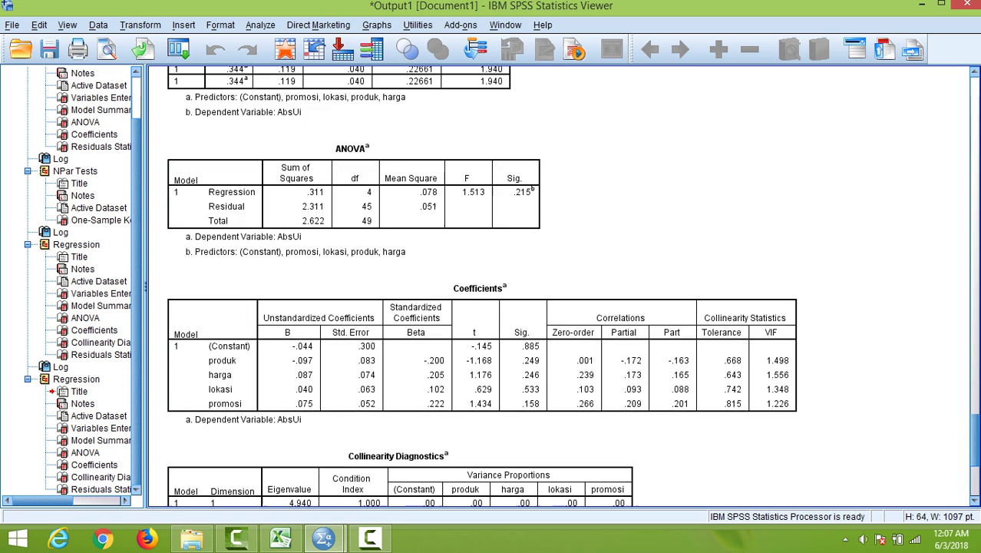
pyautogui.scroll(10, 560, 284)
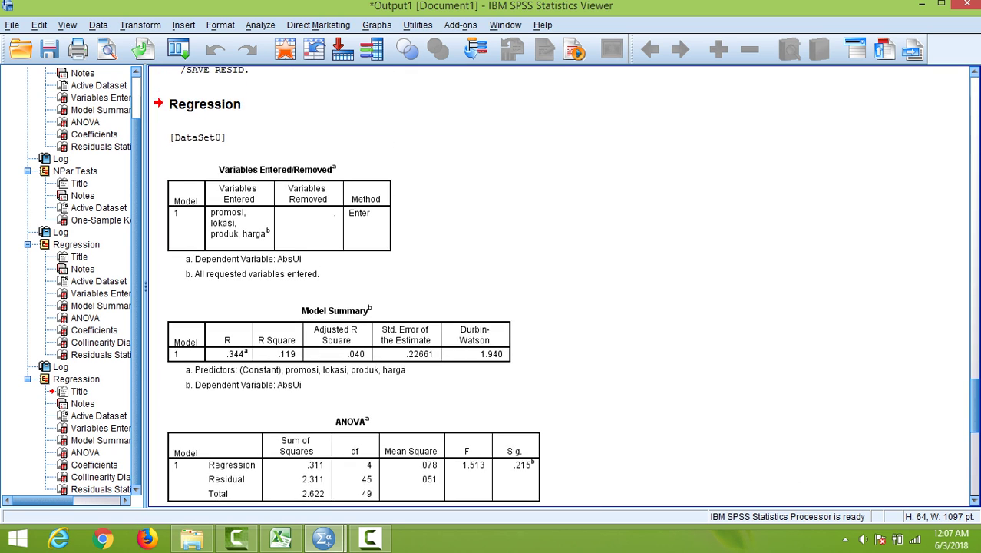
pyautogui.scroll(8, 561, 284)
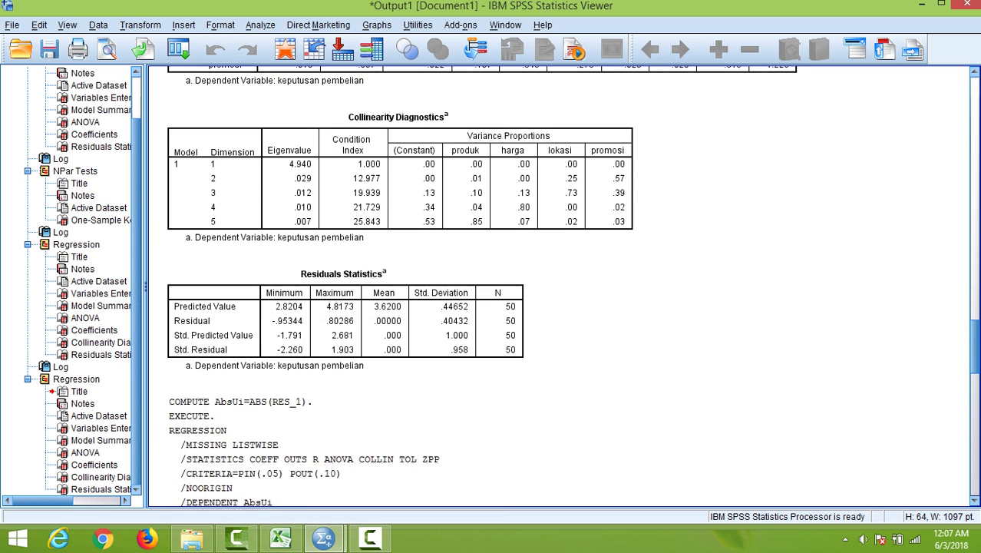